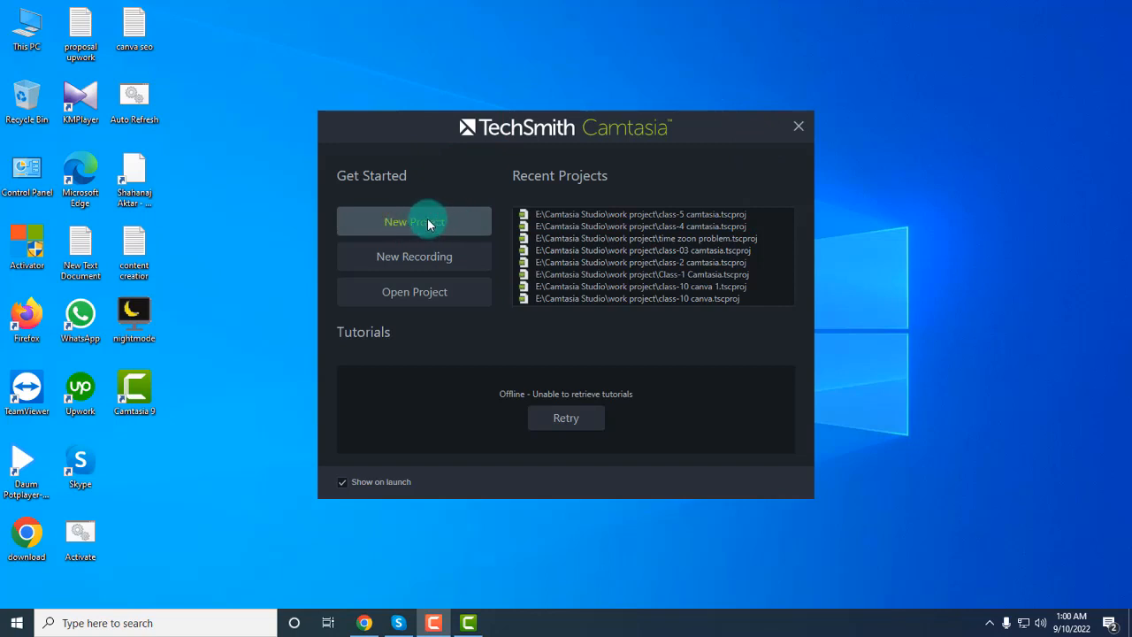
# Create a new project and import the recording Rec 09-07-22 1 from the Camtasia Studio folder in Documents
pyautogui.click(427, 221)
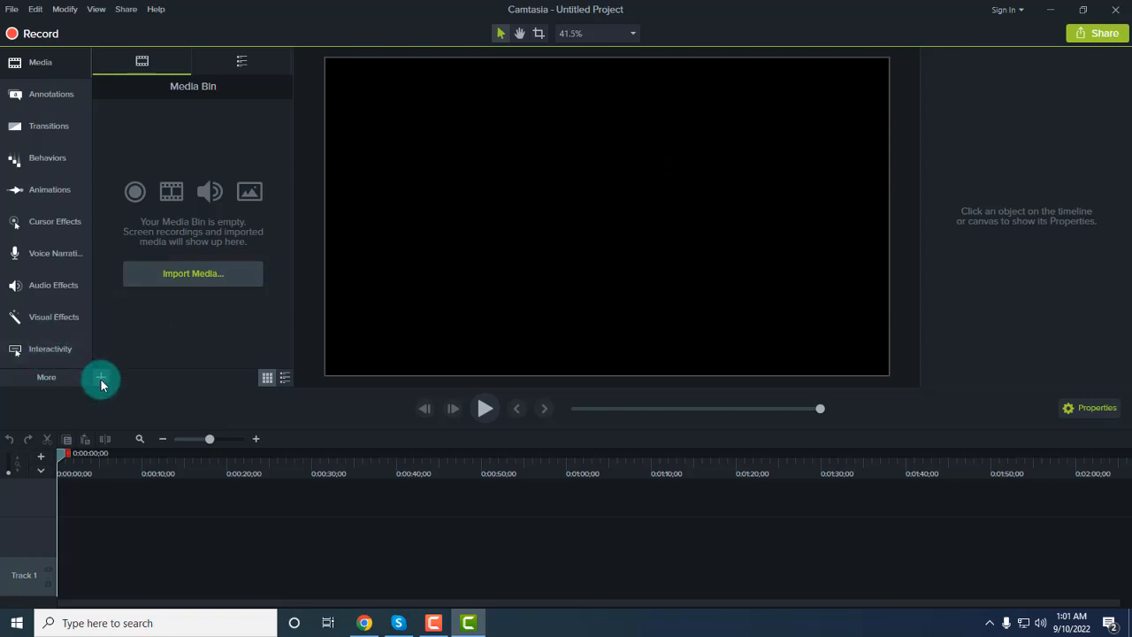
pyautogui.click(189, 279)
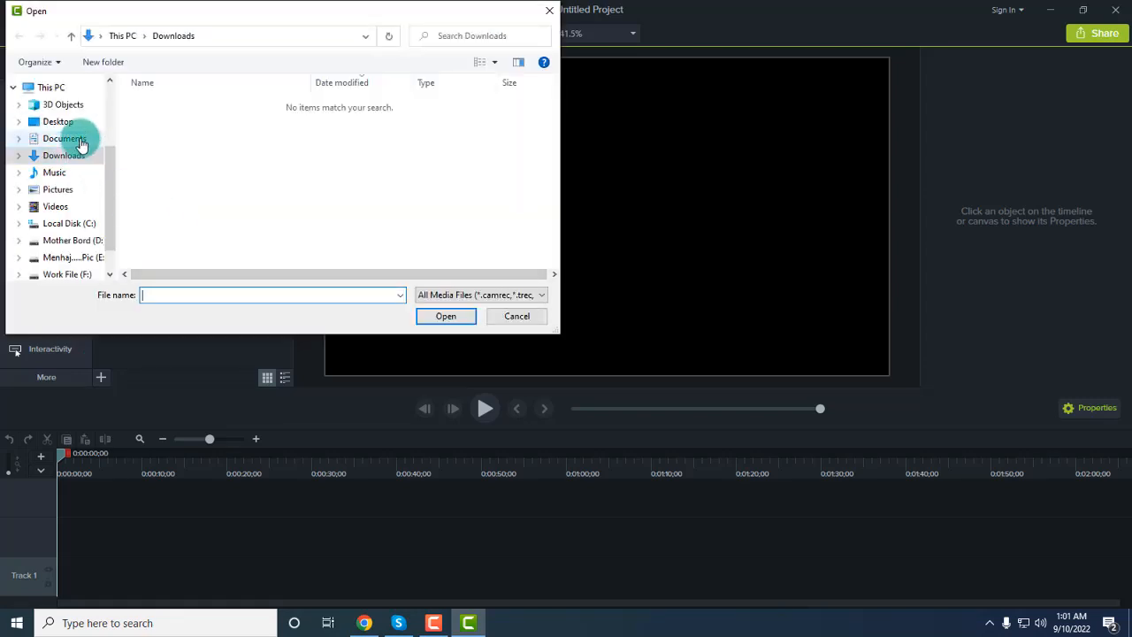
pyautogui.click(71, 140)
pyautogui.doubleClick(173, 139)
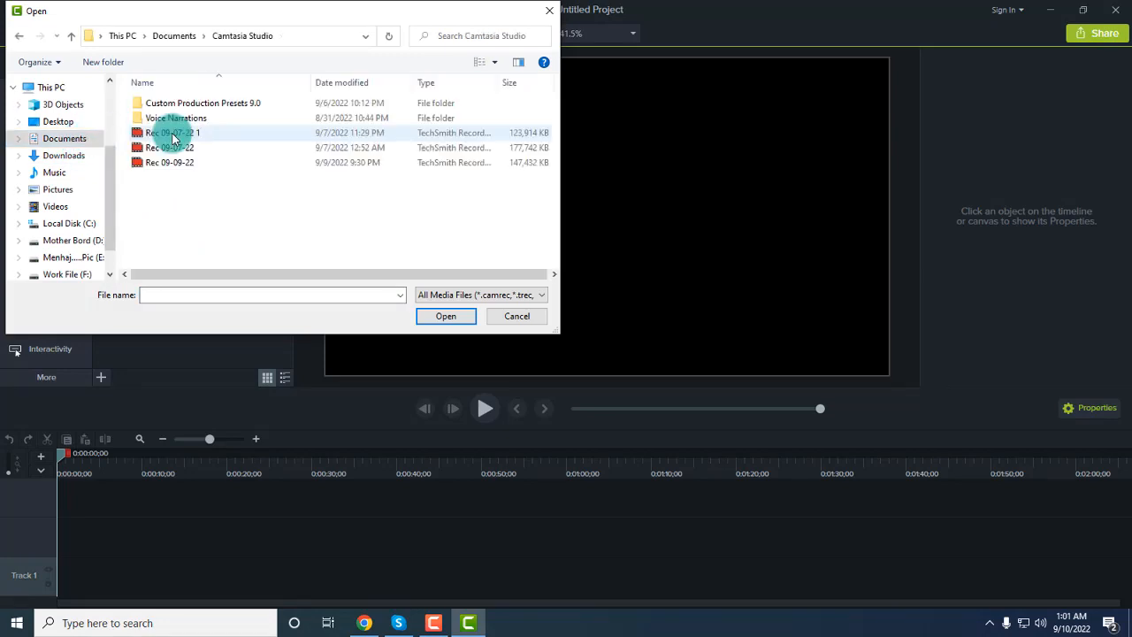
pyautogui.click(177, 135)
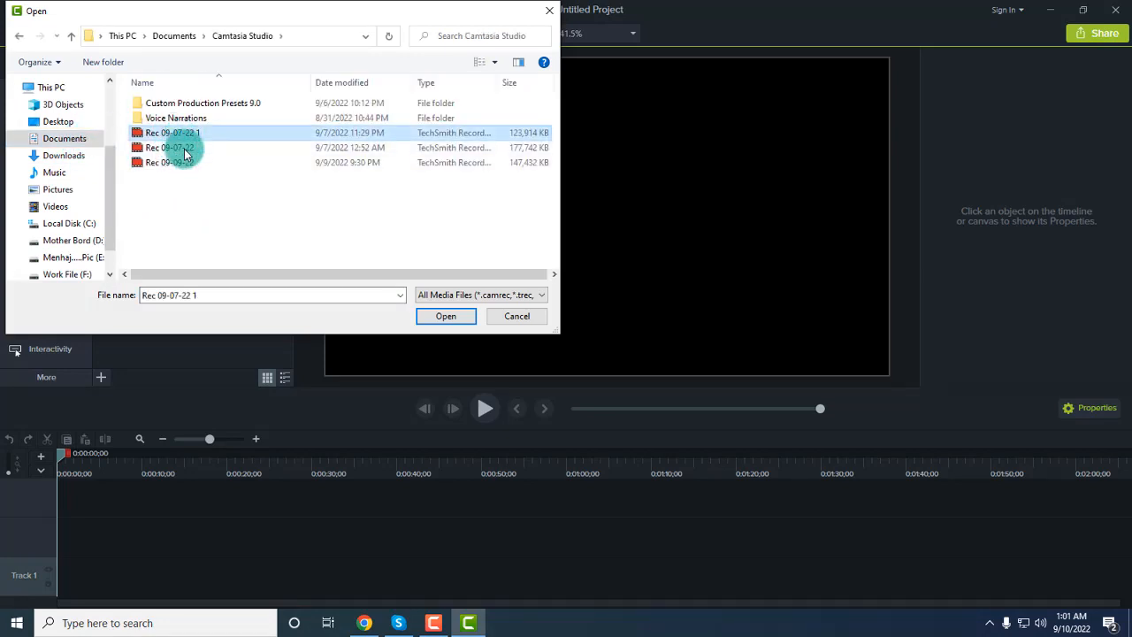
pyautogui.click(448, 317)
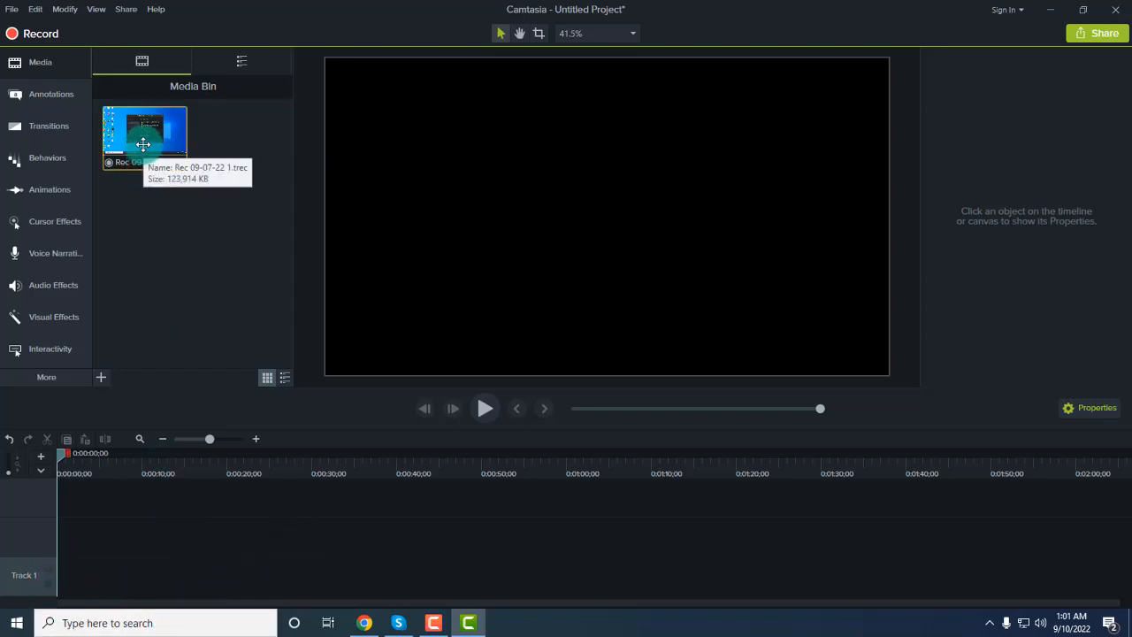
pyautogui.moveTo(143, 143); pyautogui.dragTo(194, 559)
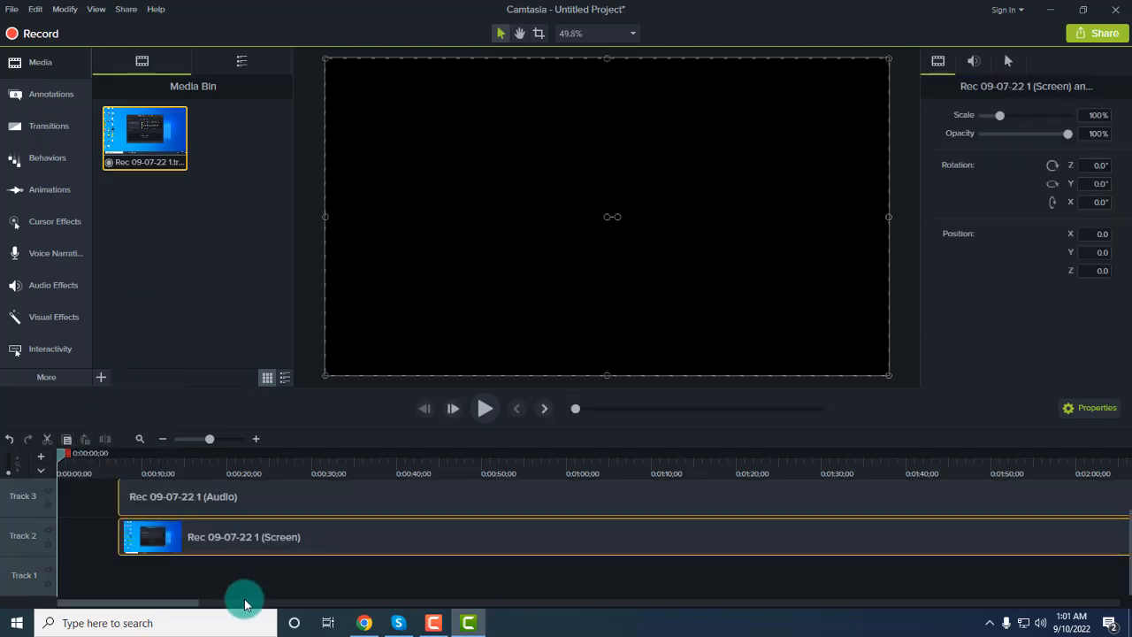
pyautogui.moveTo(324, 543); pyautogui.dragTo(557, 522)
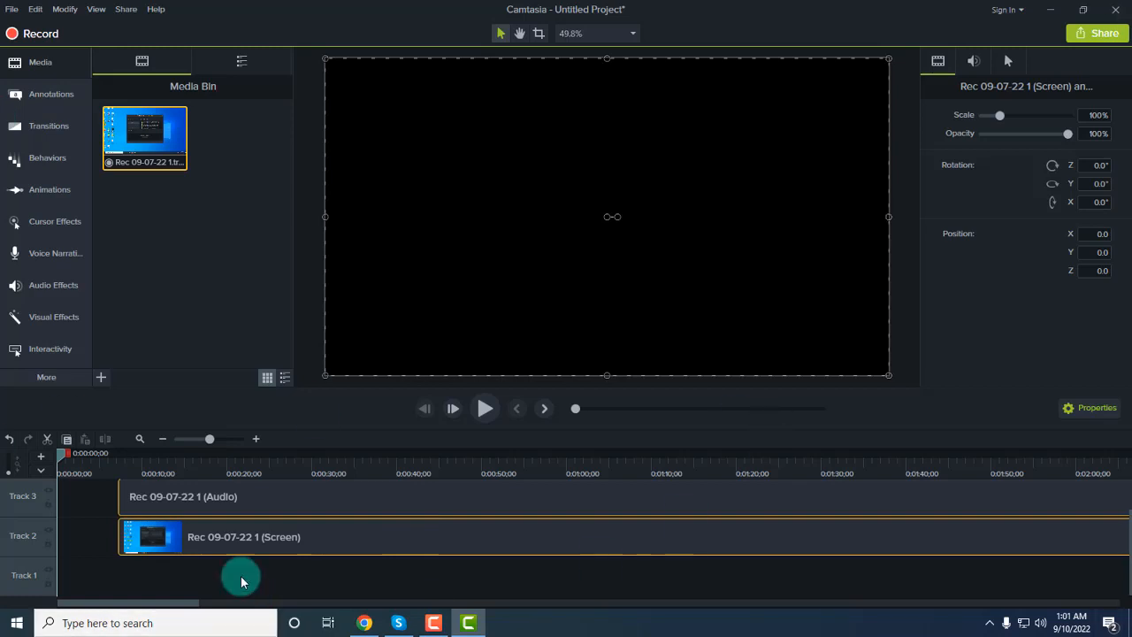
pyautogui.moveTo(241, 544); pyautogui.dragTo(90, 529)
pyautogui.moveTo(227, 536); pyautogui.dragTo(156, 531)
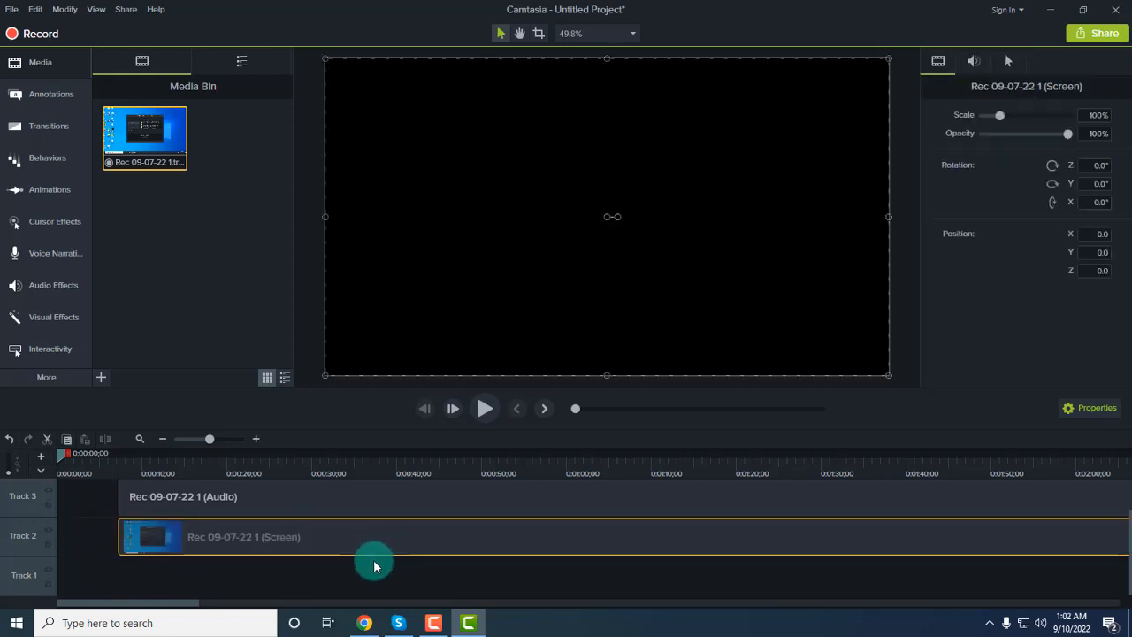
pyautogui.press('Delete')
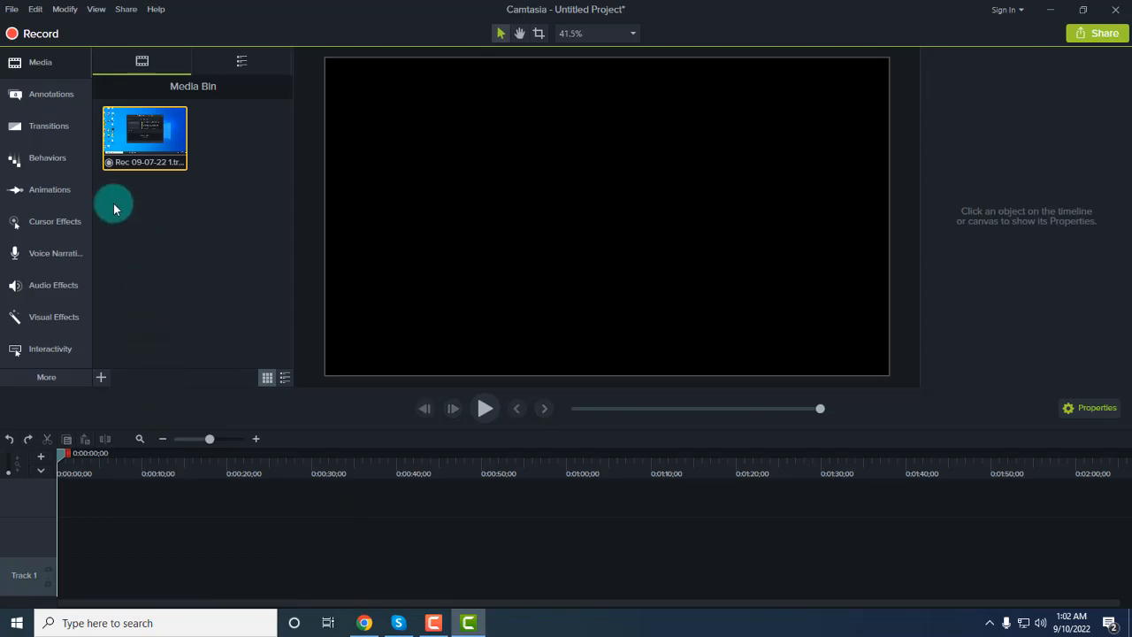
# Place the Rec 09-07-22 1 recording on Track 1 at the timeline start and delete its separate audio clip
pyautogui.moveTo(130, 139); pyautogui.dragTo(171, 551)
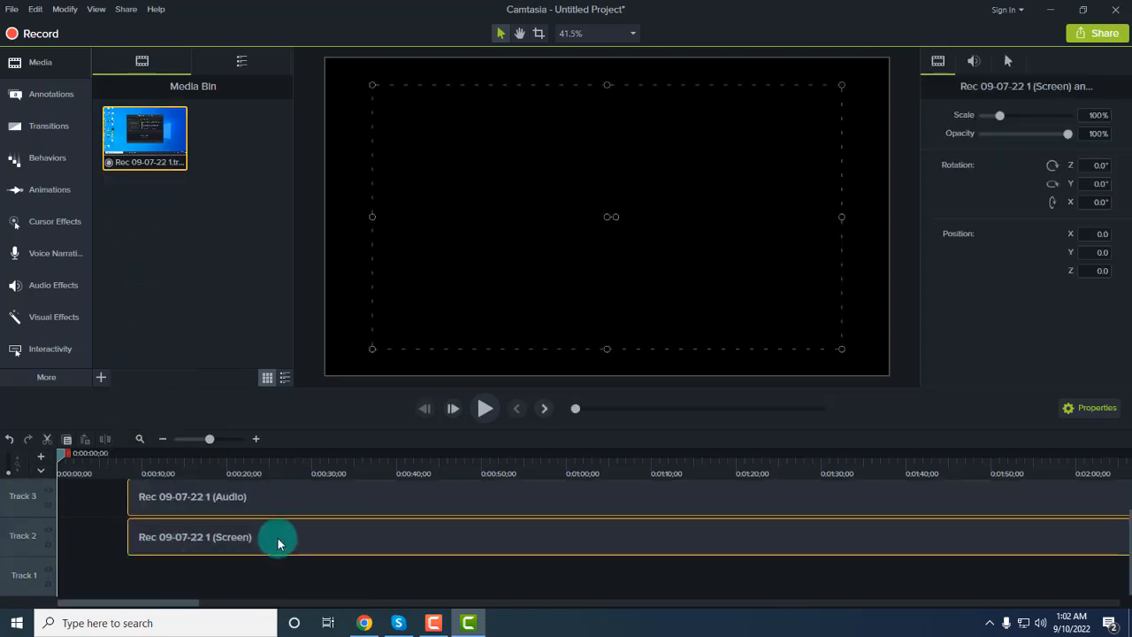
pyautogui.moveTo(278, 539); pyautogui.dragTo(22, 594)
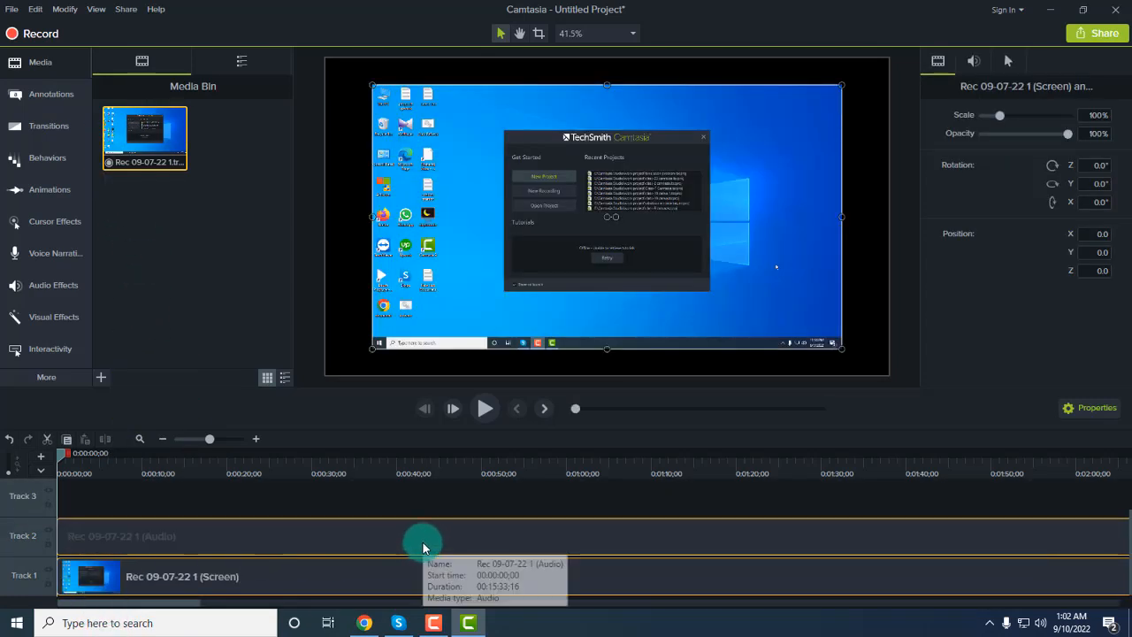
pyautogui.click(330, 545)
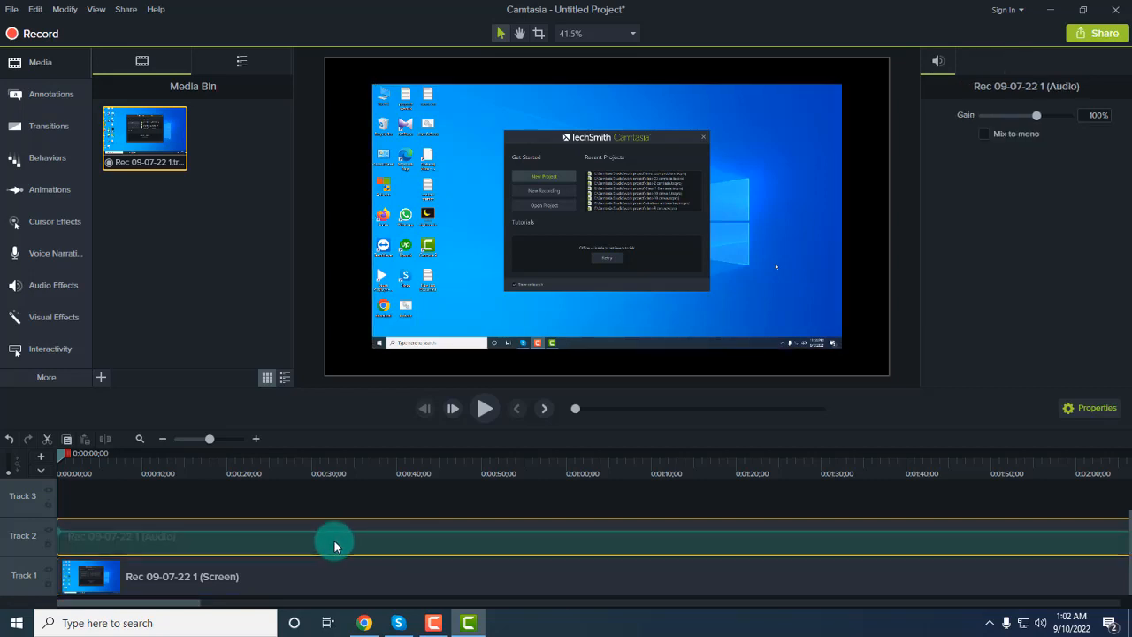
pyautogui.press('Delete')
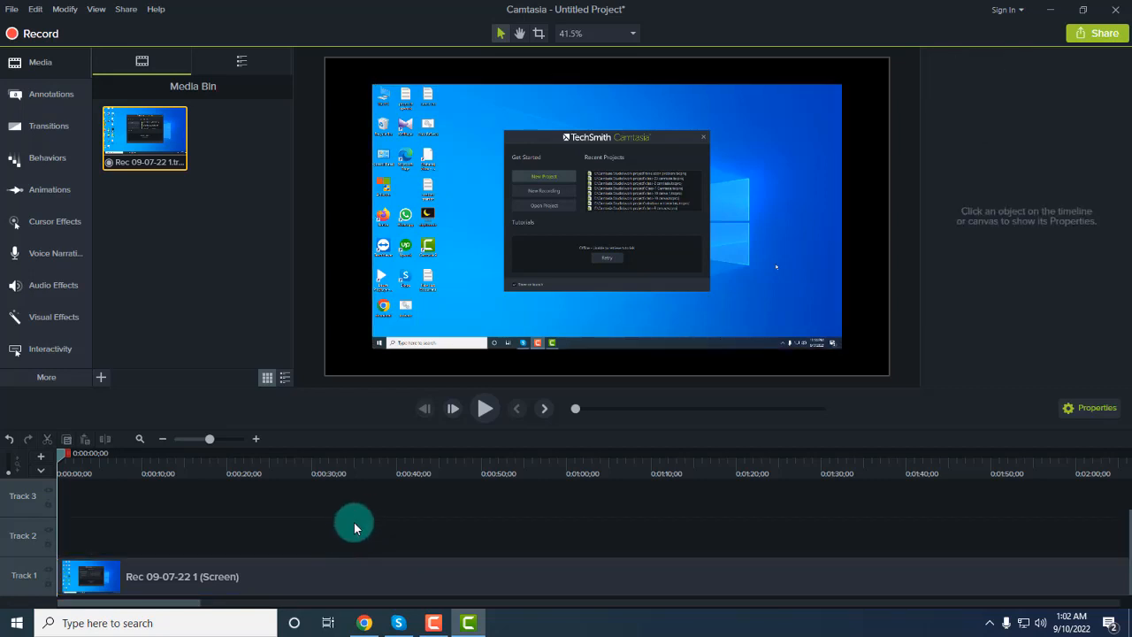
# Add a Zoom-n-Pan animation at 0:00:51;05 on the screen clip with the zoom set to 150%
pyautogui.click(44, 191)
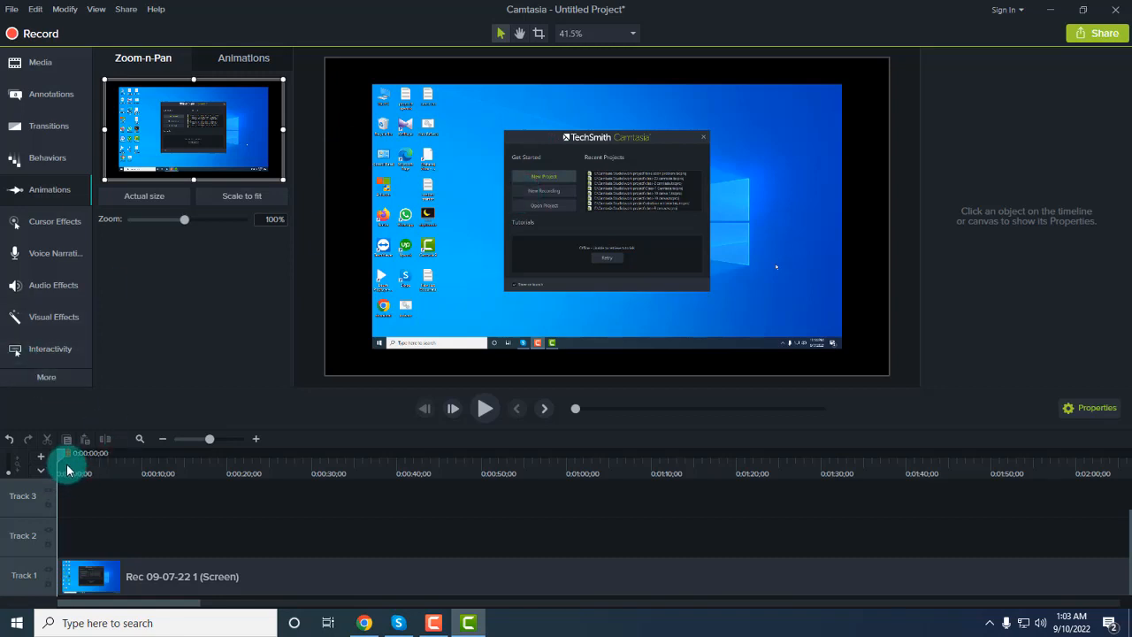
pyautogui.moveTo(60, 459); pyautogui.dragTo(475, 455)
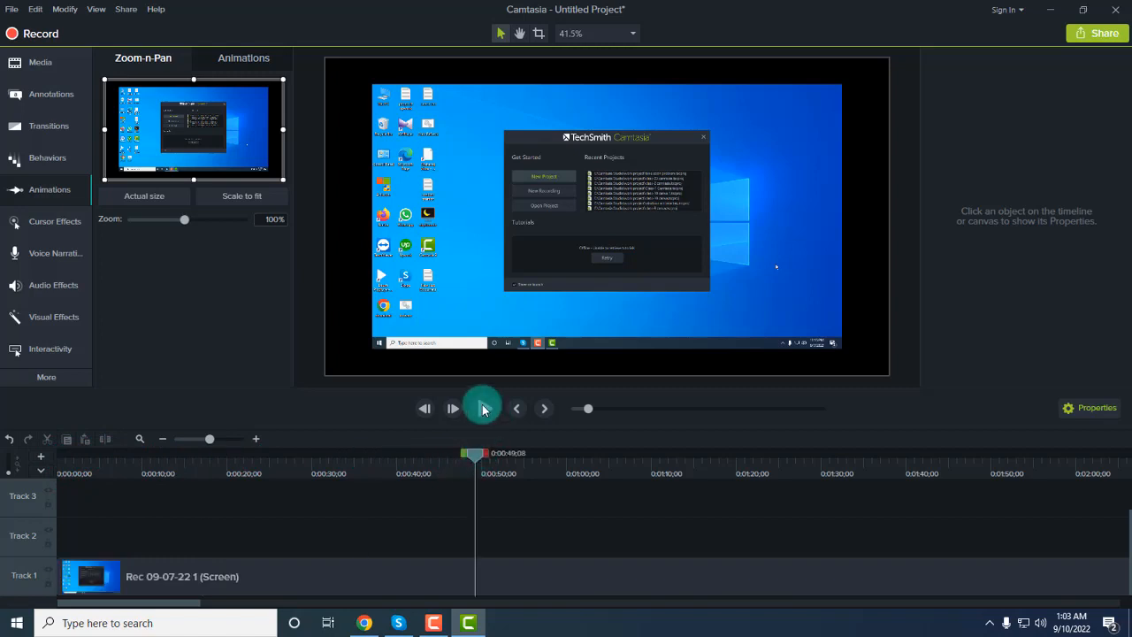
pyautogui.click(484, 408)
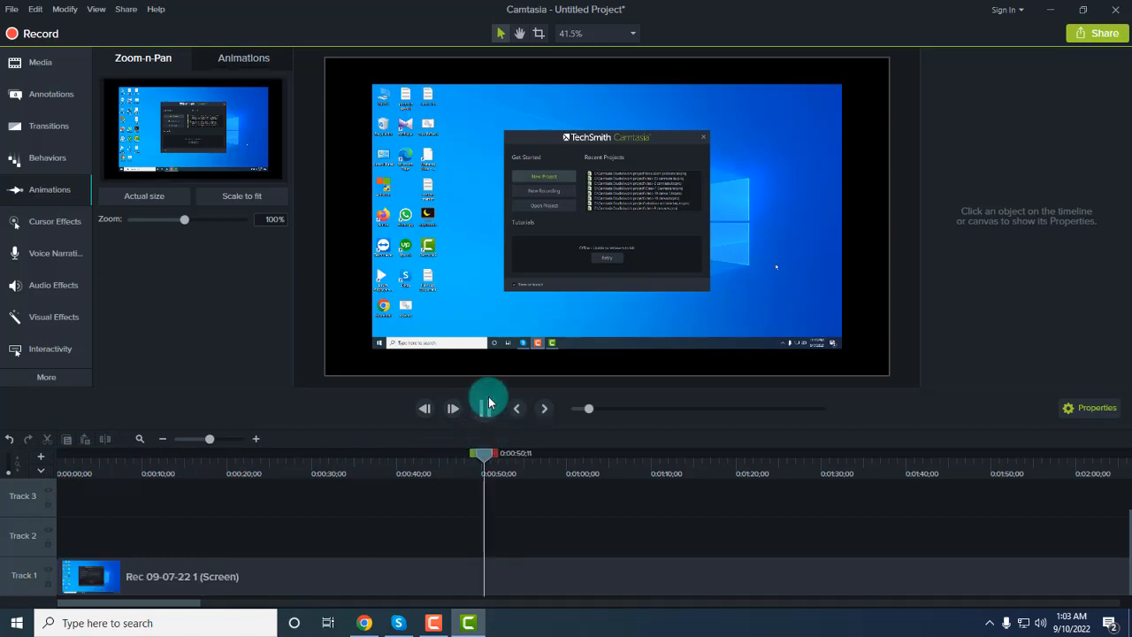
pyautogui.click(484, 407)
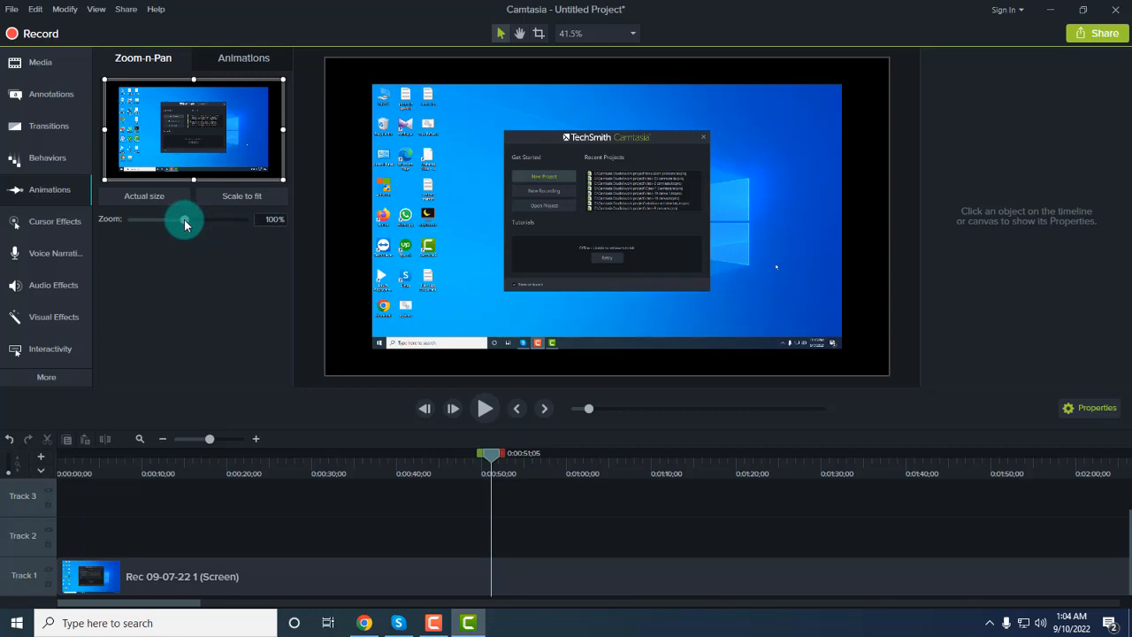
pyautogui.moveTo(184, 223); pyautogui.dragTo(213, 223)
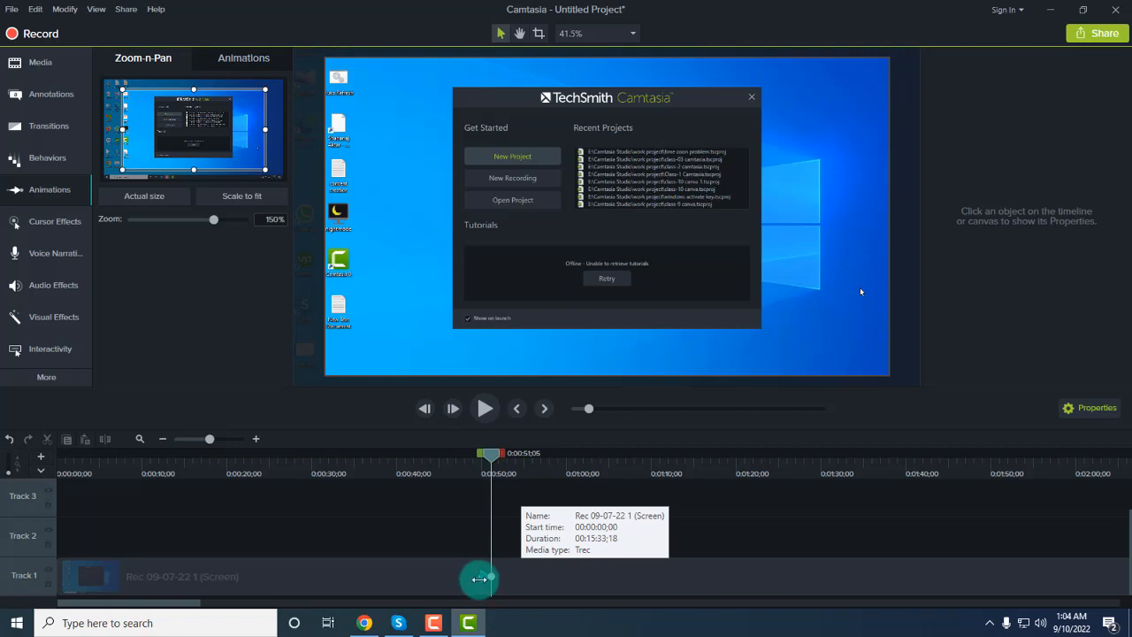
pyautogui.moveTo(478, 578); pyautogui.dragTo(490, 576)
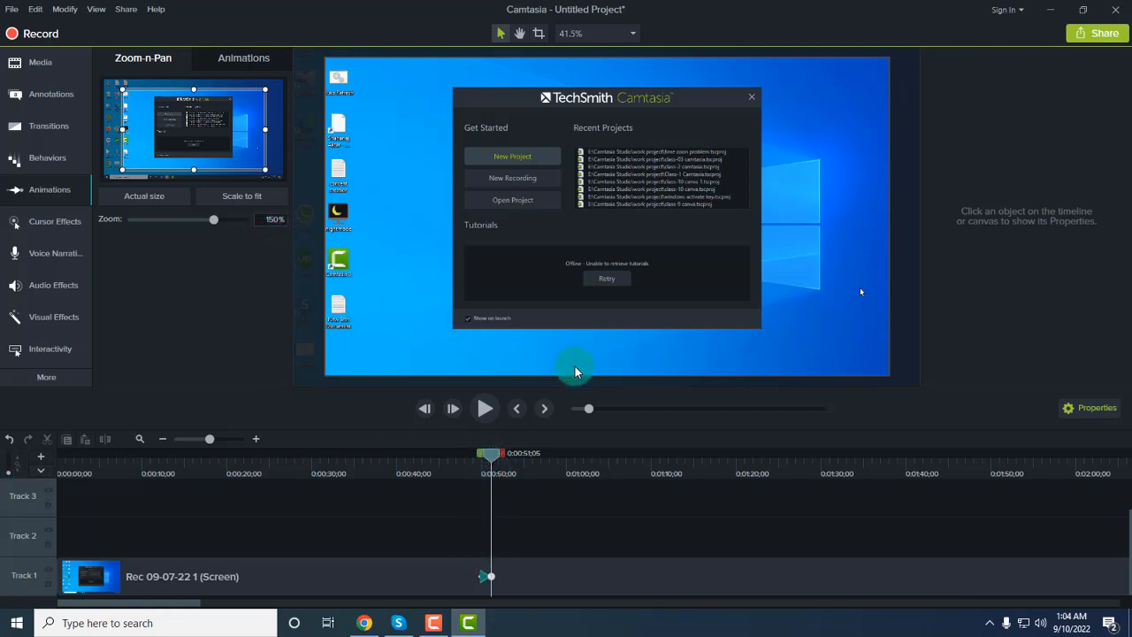
# Add a second Zoom-n-Pan animation at 0:01:04;02 that zooms the screen clip back out to 100%
pyautogui.click(485, 408)
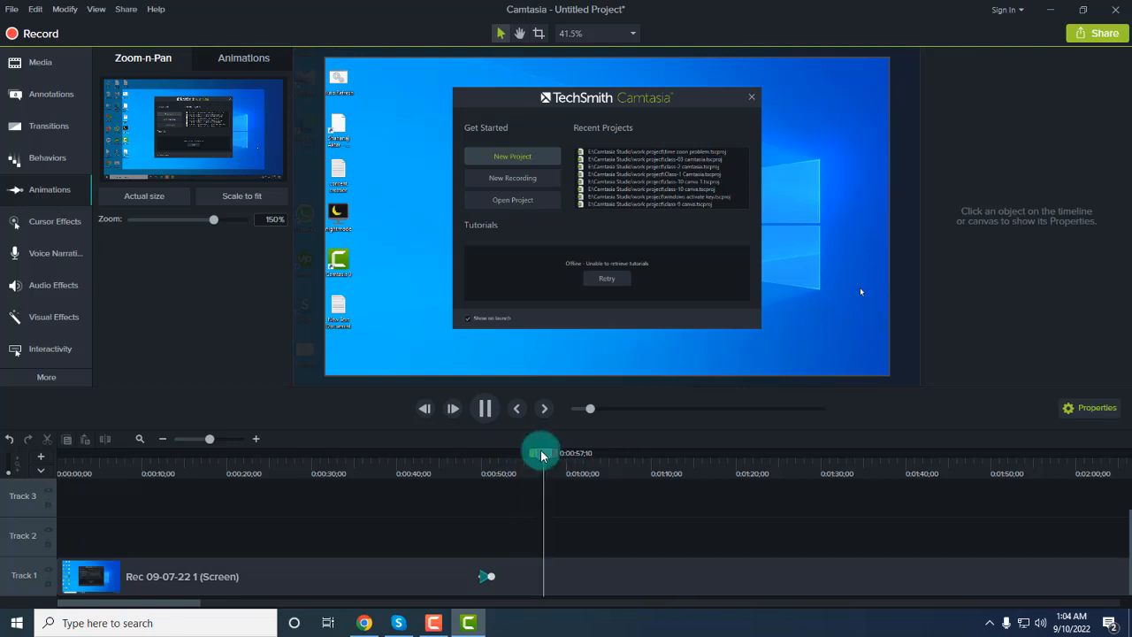
pyautogui.moveTo(539, 453); pyautogui.dragTo(599, 455)
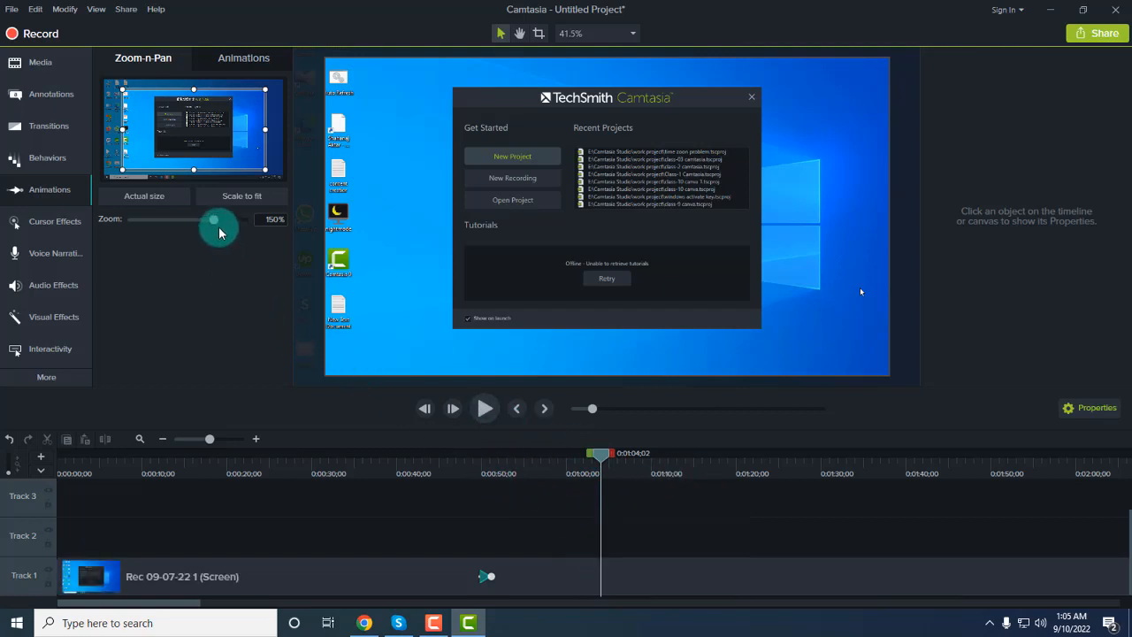
pyautogui.moveTo(216, 225); pyautogui.dragTo(187, 223)
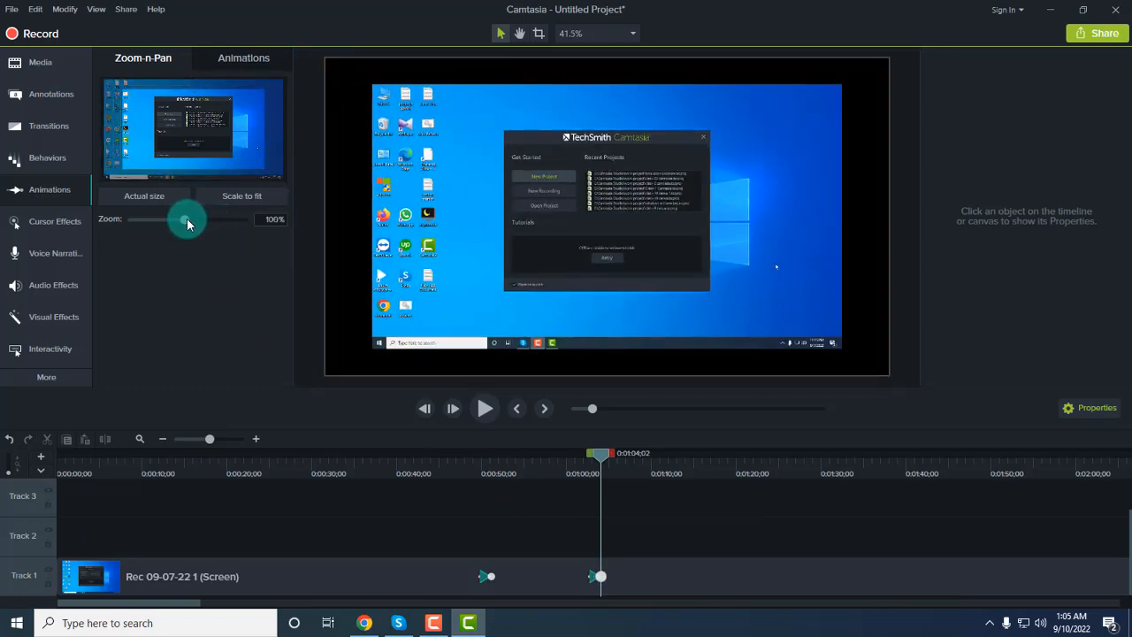
# Play the timeline from 0:00:46;22 past both zoom animations to preview the zoom in and out
pyautogui.click(556, 455)
pyautogui.moveTo(501, 456); pyautogui.dragTo(453, 455)
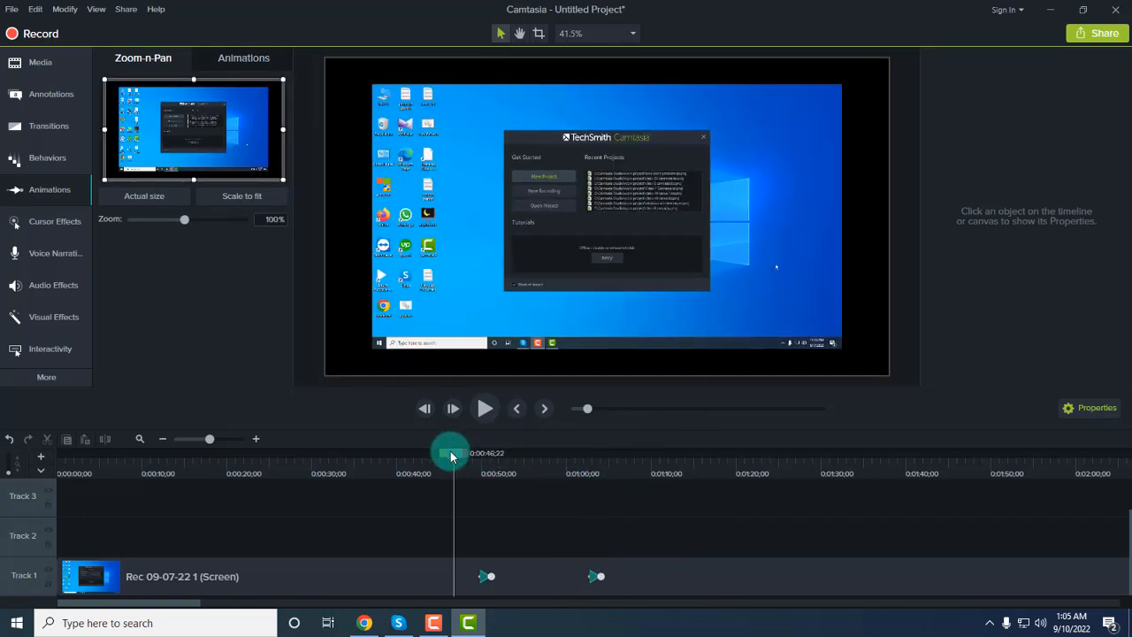
pyautogui.click(485, 408)
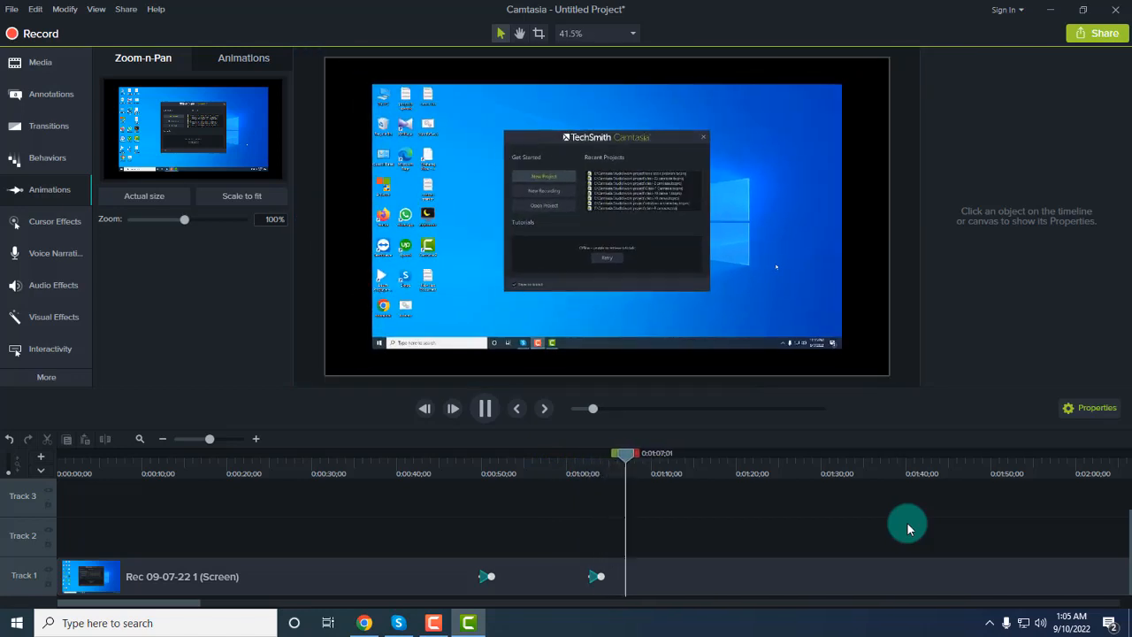
pyautogui.click(485, 406)
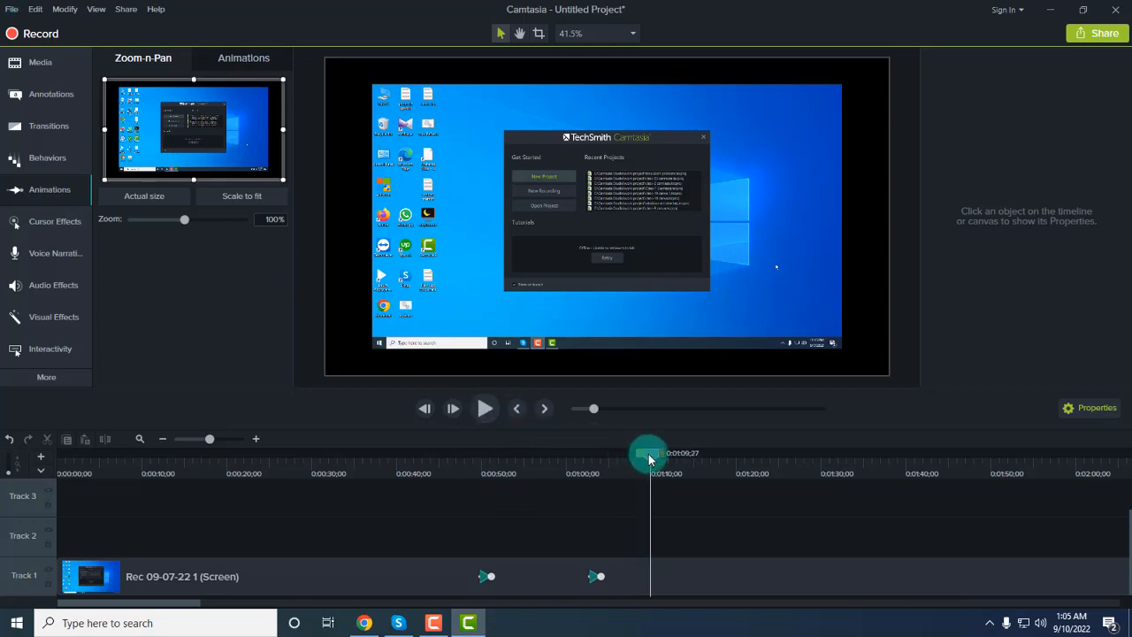
# Try selecting the timeline range that spans both zoom animations, and clear the selection
pyautogui.moveTo(649, 458); pyautogui.dragTo(556, 467)
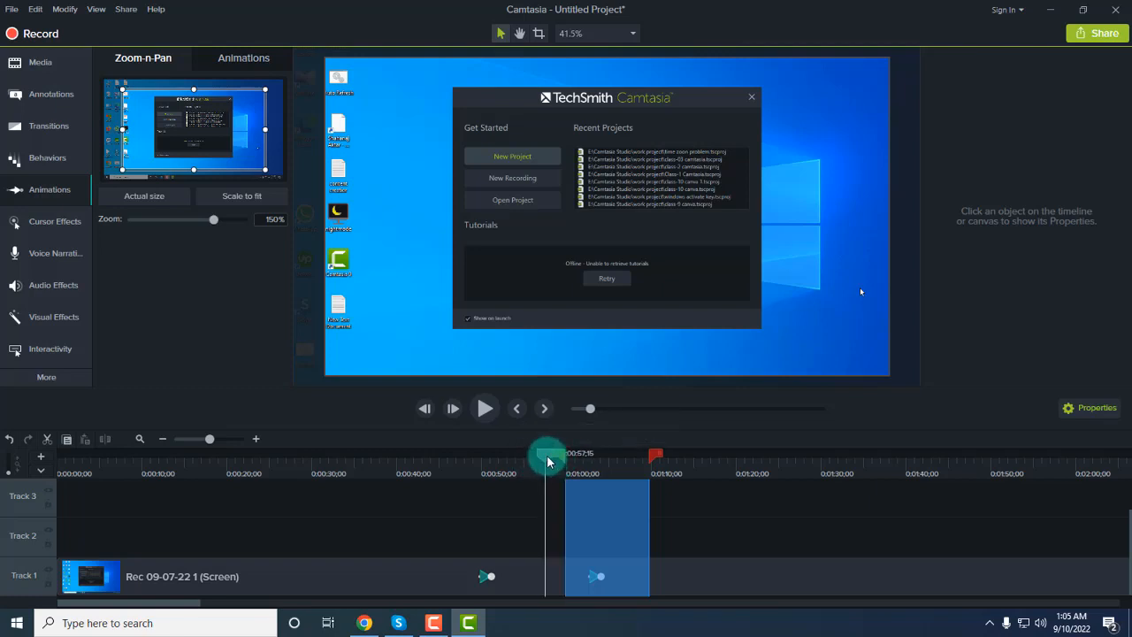
pyautogui.click(547, 459)
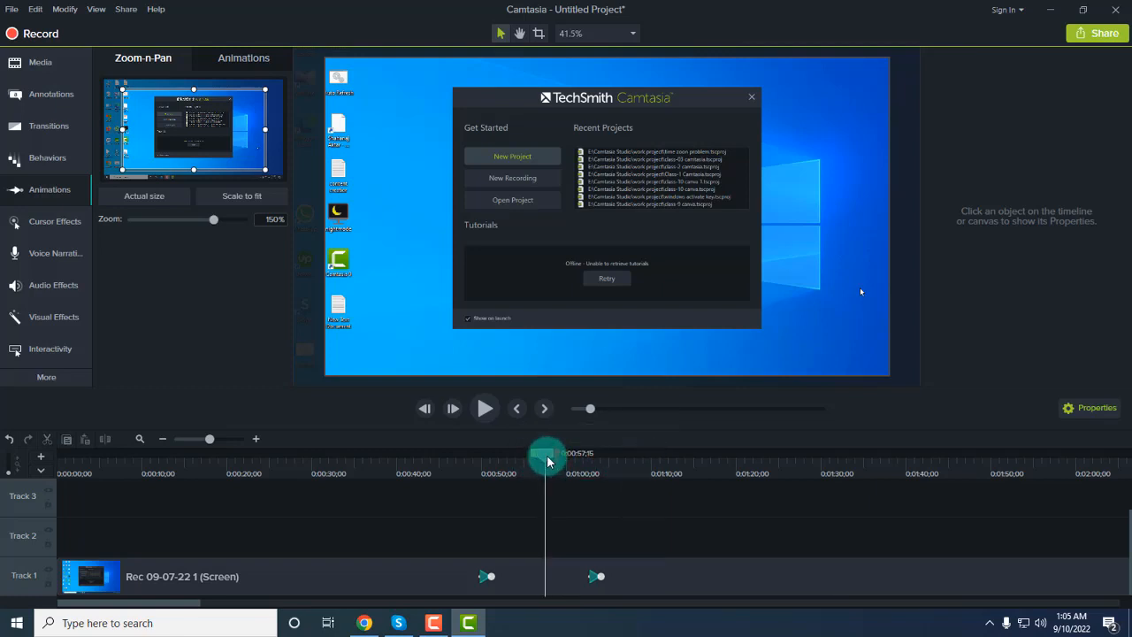
pyautogui.moveTo(537, 460); pyautogui.dragTo(475, 455)
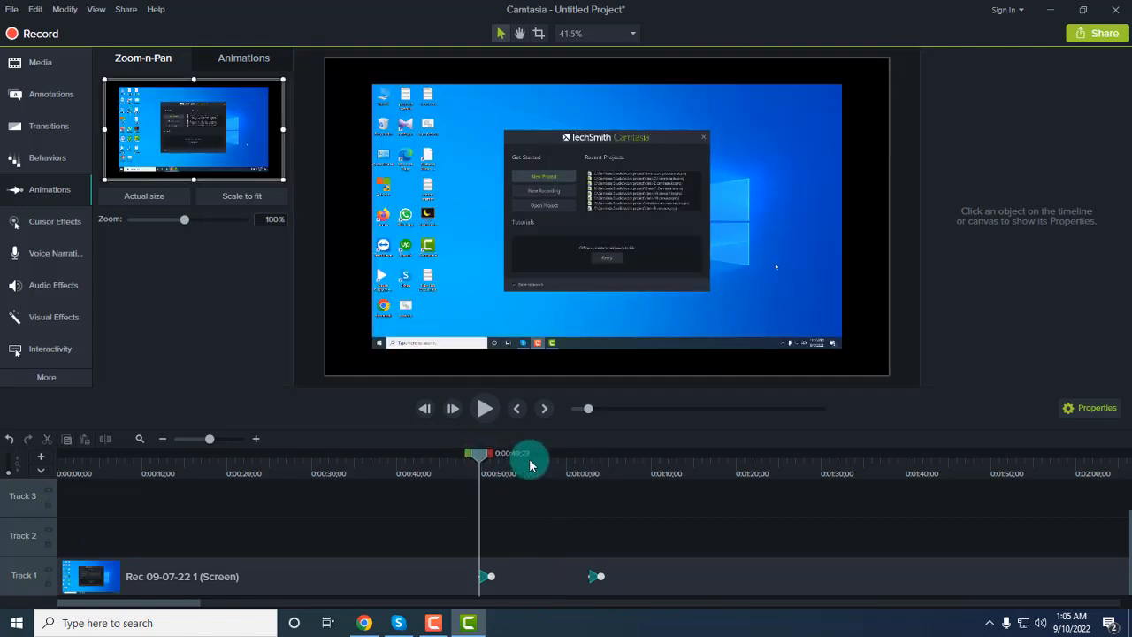
pyautogui.click(585, 464)
pyautogui.moveTo(584, 466)
pyautogui.mouseDown()
pyautogui.moveTo(575, 455)
pyautogui.moveTo(481, 457)
pyautogui.mouseUp()
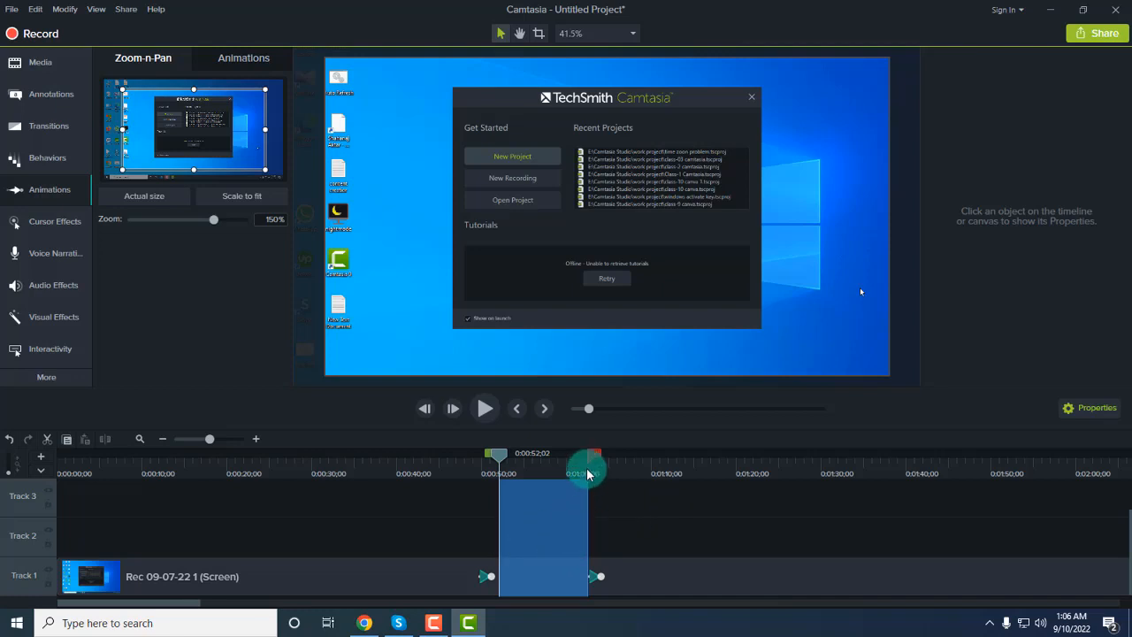
pyautogui.moveTo(592, 460)
pyautogui.mouseDown()
pyautogui.moveTo(463, 455)
pyautogui.moveTo(656, 457)
pyautogui.moveTo(632, 458)
pyautogui.mouseUp()
pyautogui.click(741, 457)
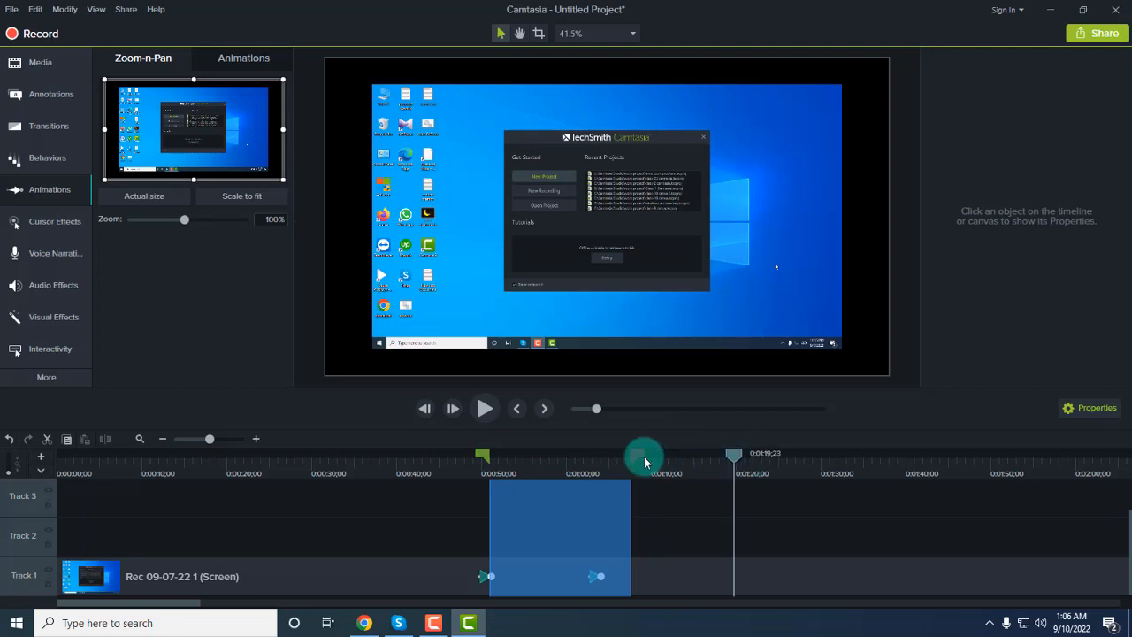
pyautogui.click(545, 458)
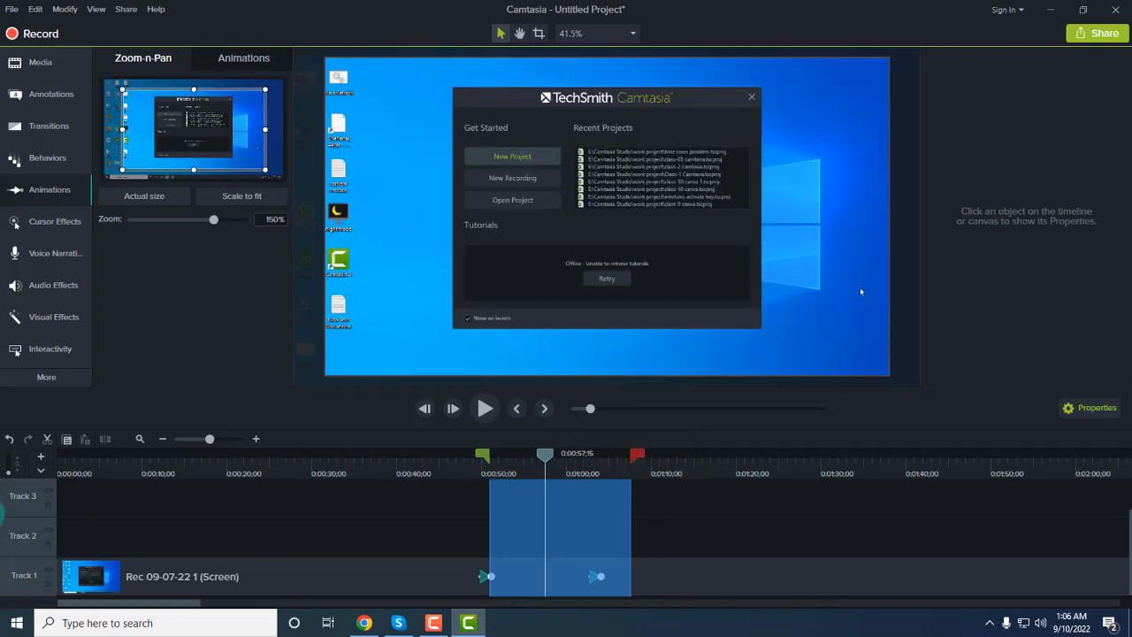
pyautogui.doubleClick(545, 457)
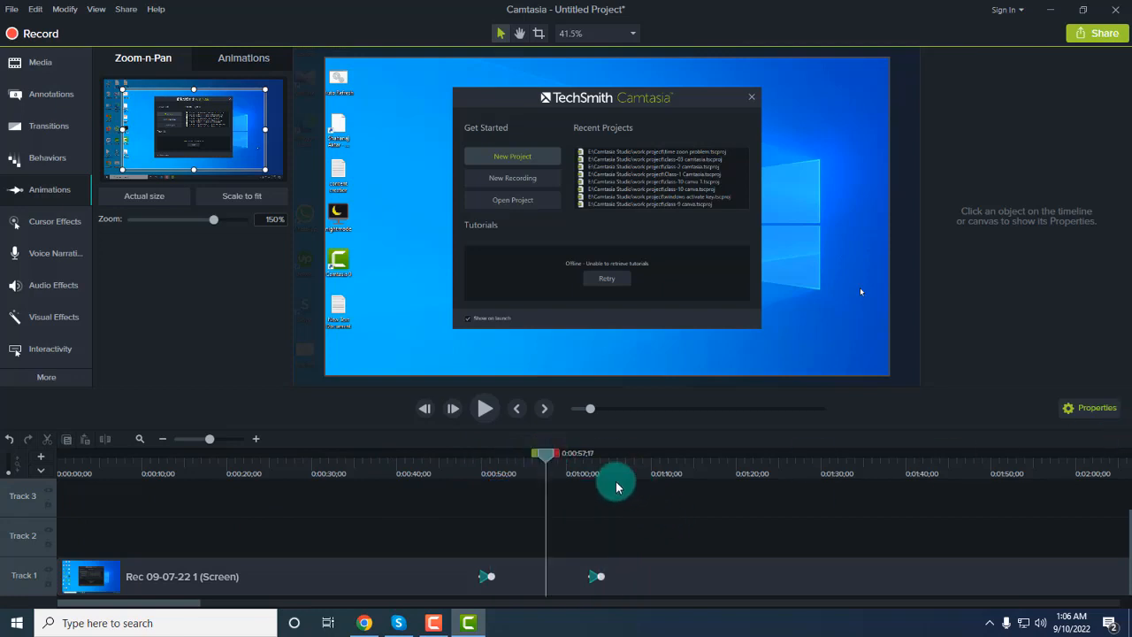
# Scrub the playhead back near the start of the timeline and forward to 0:01:09;25, past the second zoom animation
pyautogui.moveTo(542, 456); pyautogui.dragTo(123, 459)
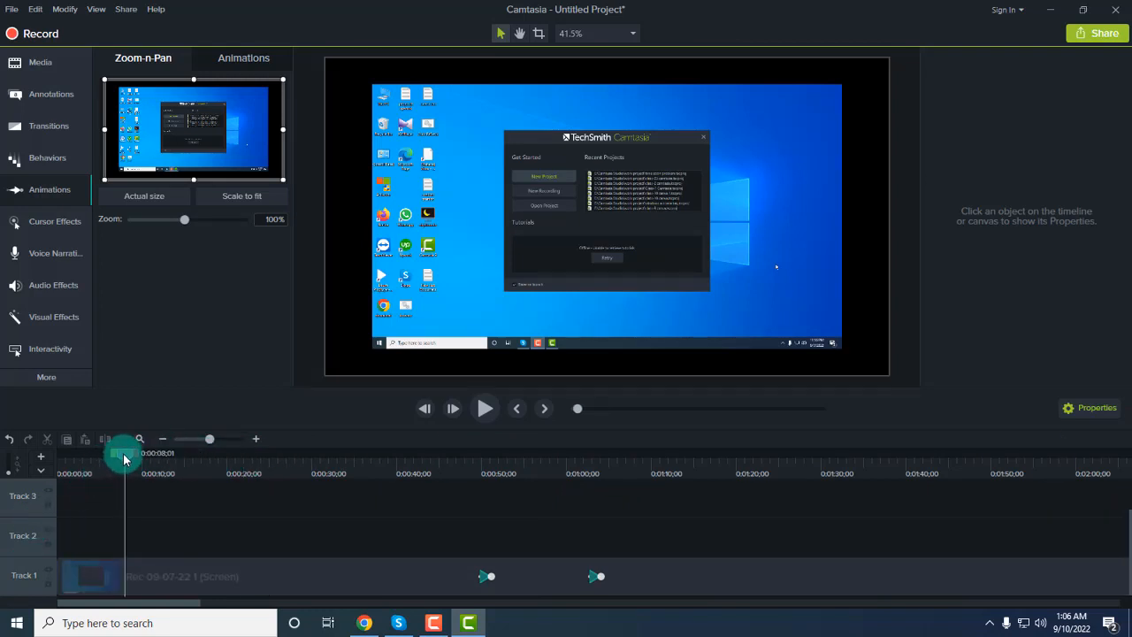
pyautogui.moveTo(125, 459); pyautogui.dragTo(99, 458)
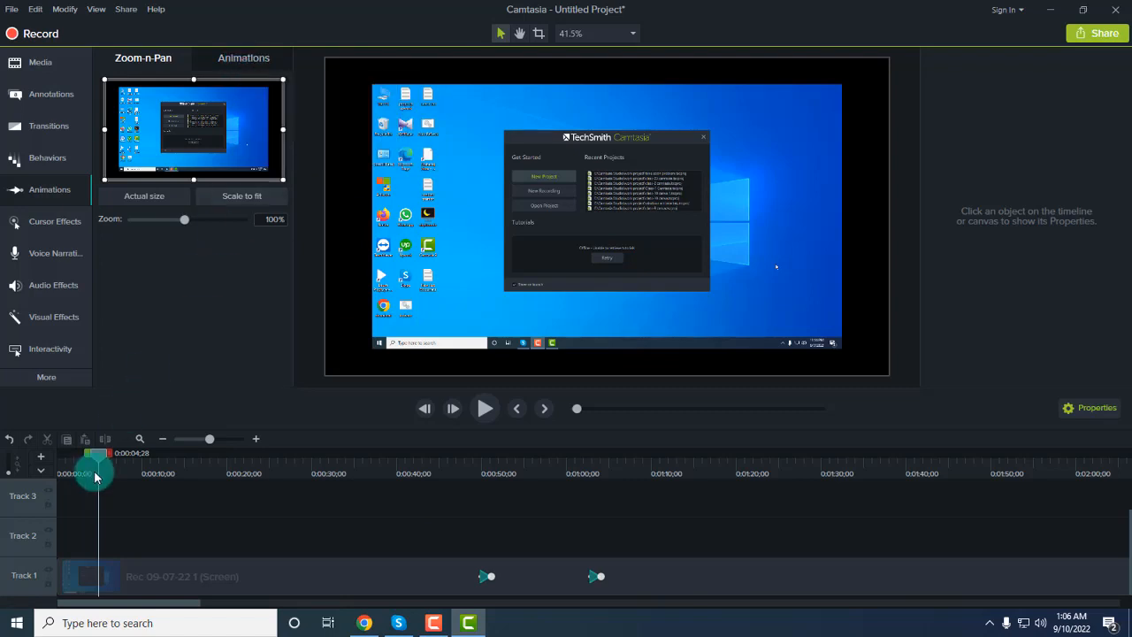
pyautogui.moveTo(97, 456); pyautogui.dragTo(650, 482)
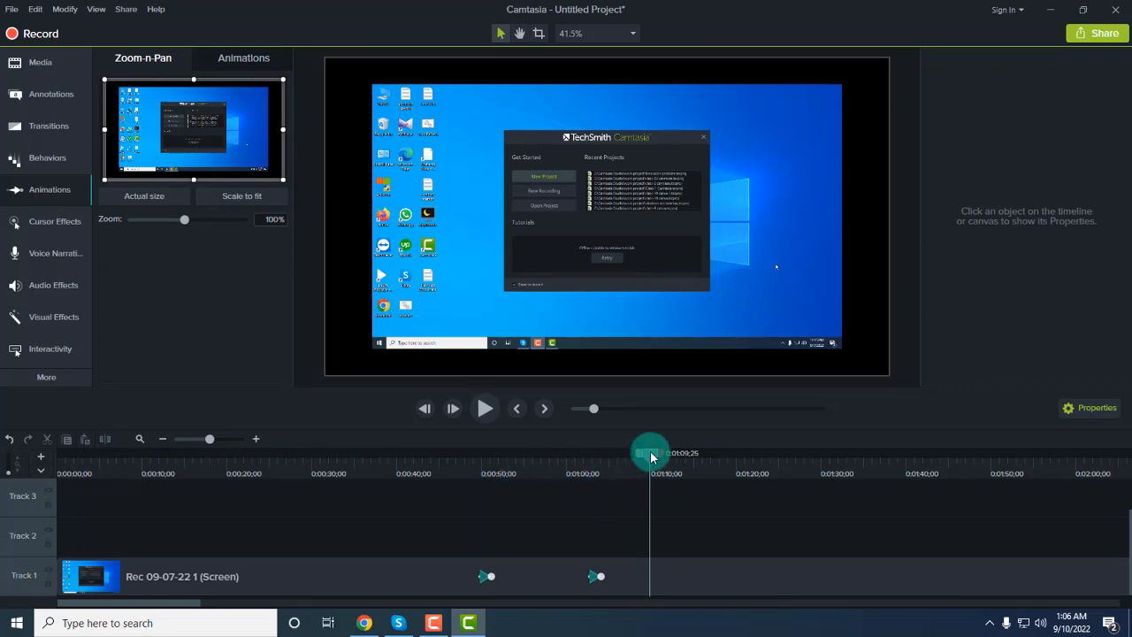
# Split the screen recording clip at 0:01:06;00, past the second zoom animation, and select the piece after the cut
pyautogui.moveTo(649, 451); pyautogui.dragTo(621, 460)
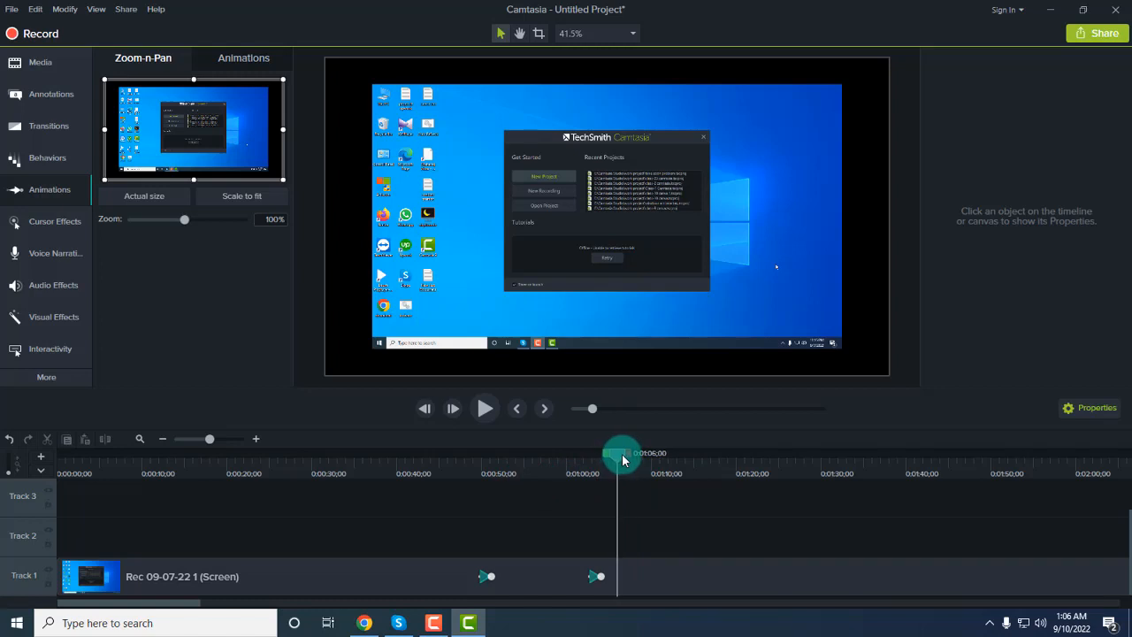
pyautogui.click(244, 62)
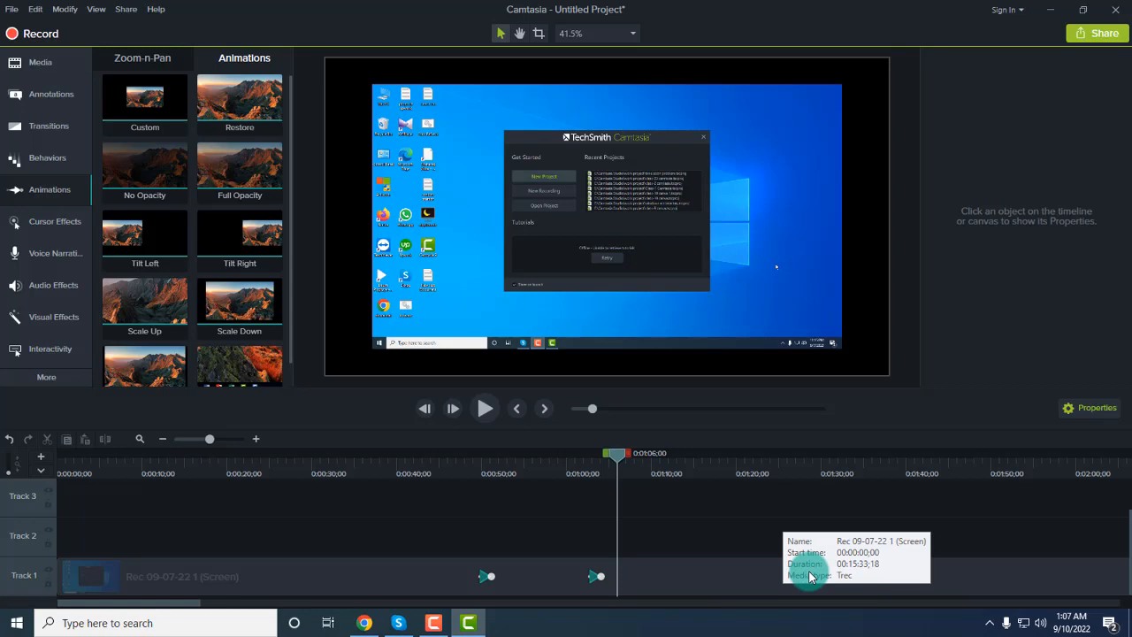
pyautogui.click(653, 579)
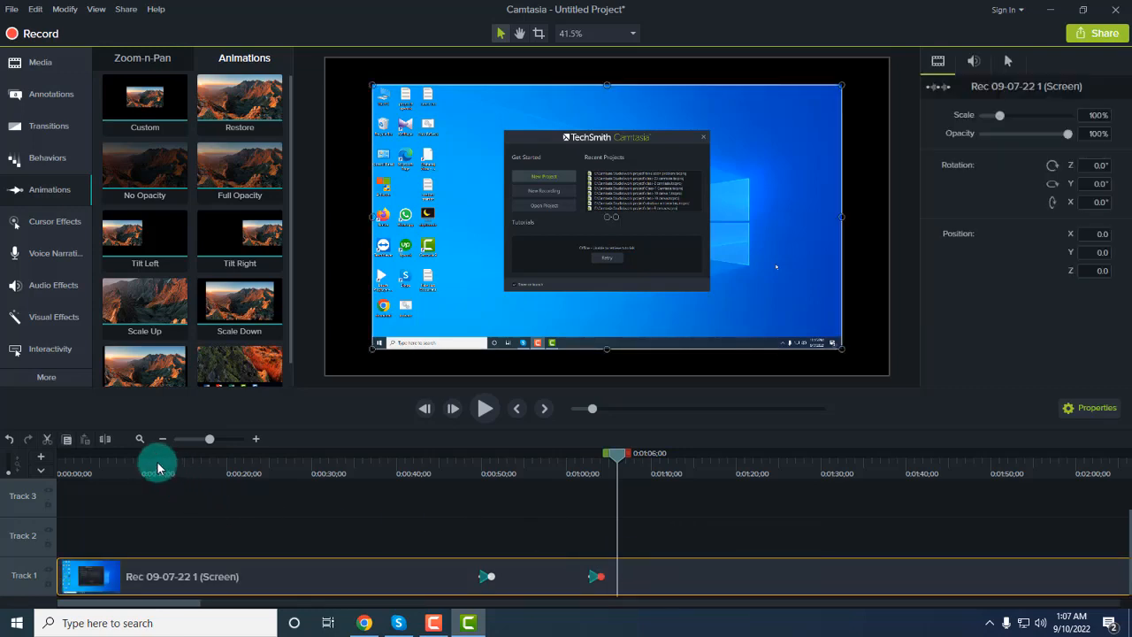
pyautogui.click(104, 442)
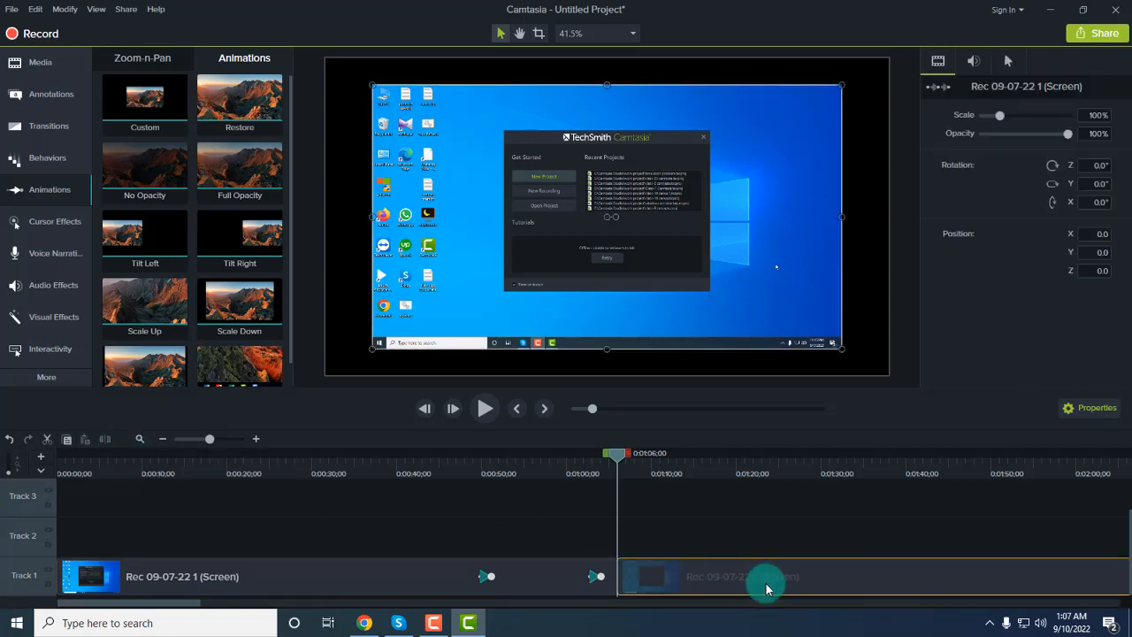
pyautogui.moveTo(771, 581); pyautogui.dragTo(730, 580)
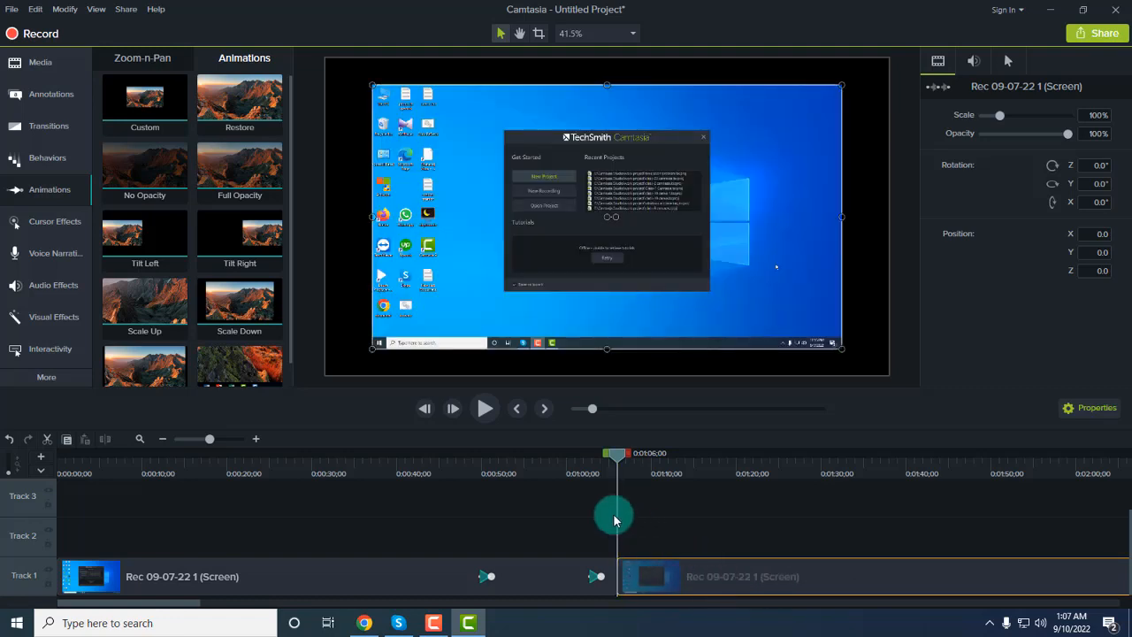
# Apply the Tilt Right animation to the second clip piece and play it from about 0:01:05 to preview the tilt
pyautogui.moveTo(622, 456); pyautogui.dragTo(613, 460)
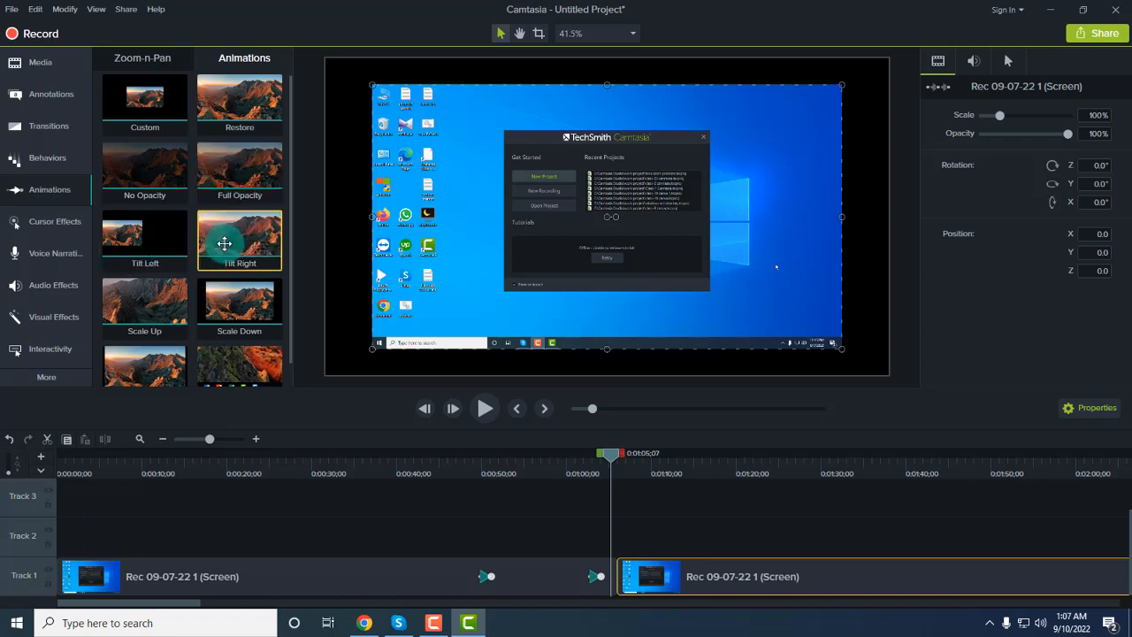
pyautogui.moveTo(224, 243); pyautogui.dragTo(613, 466)
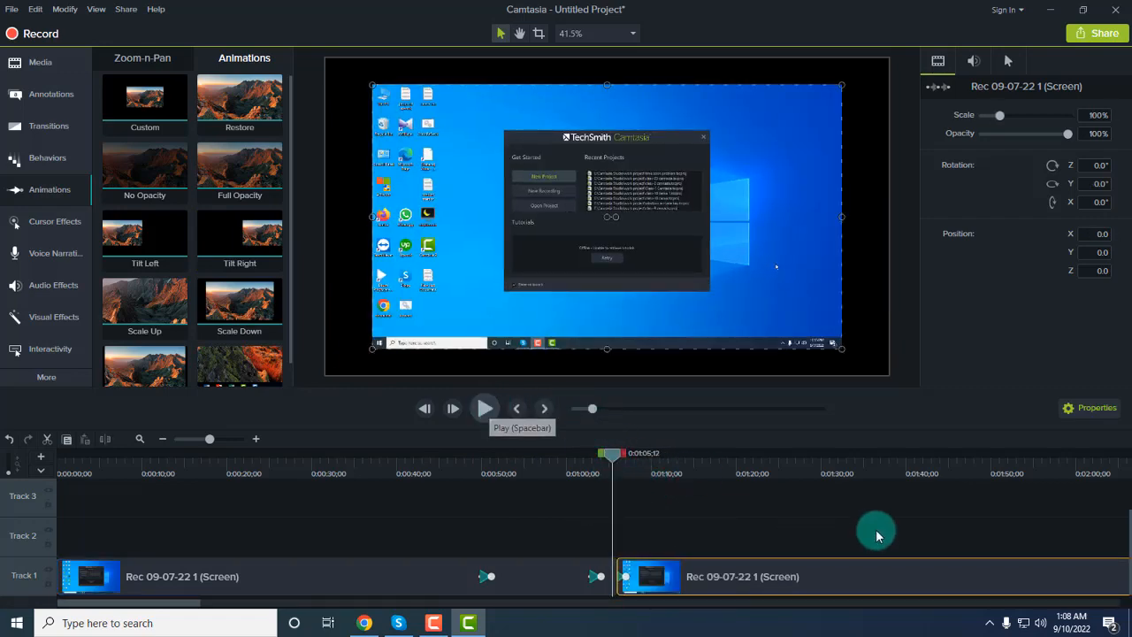
pyautogui.click(486, 410)
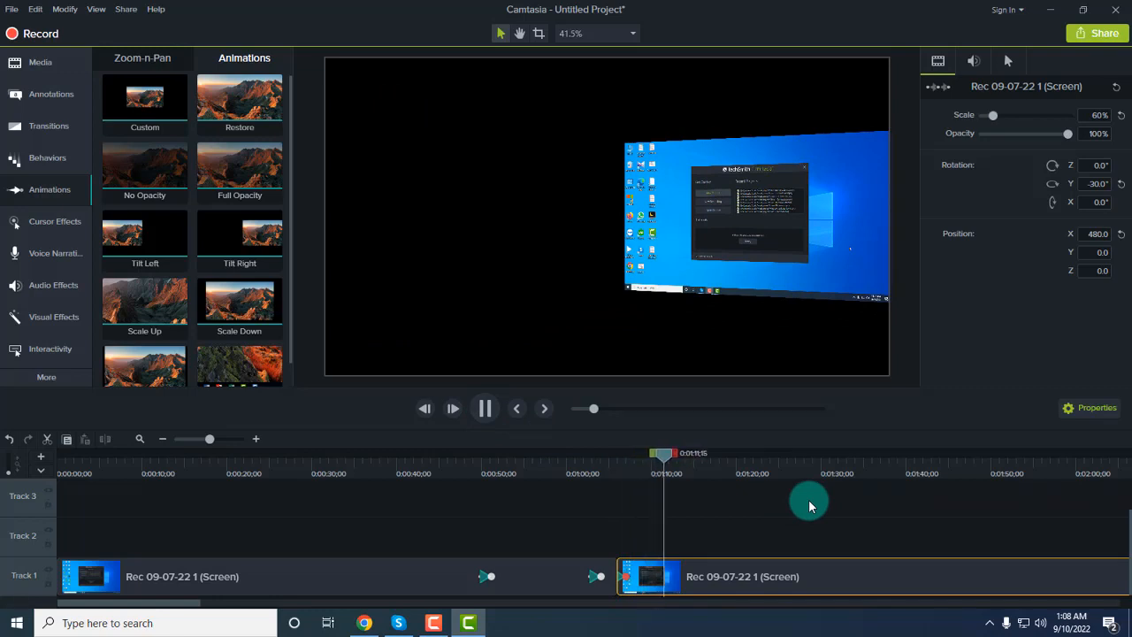
pyautogui.click(485, 410)
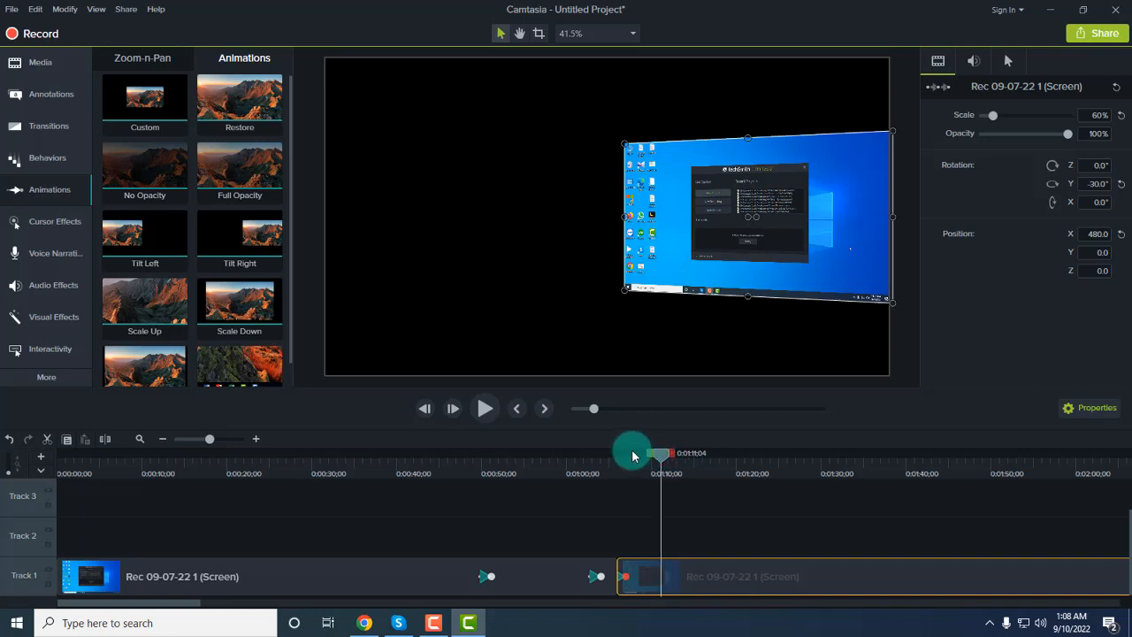
# Undo the Tilt Right animation and the clip split at 0:01:06;00
pyautogui.click(599, 455)
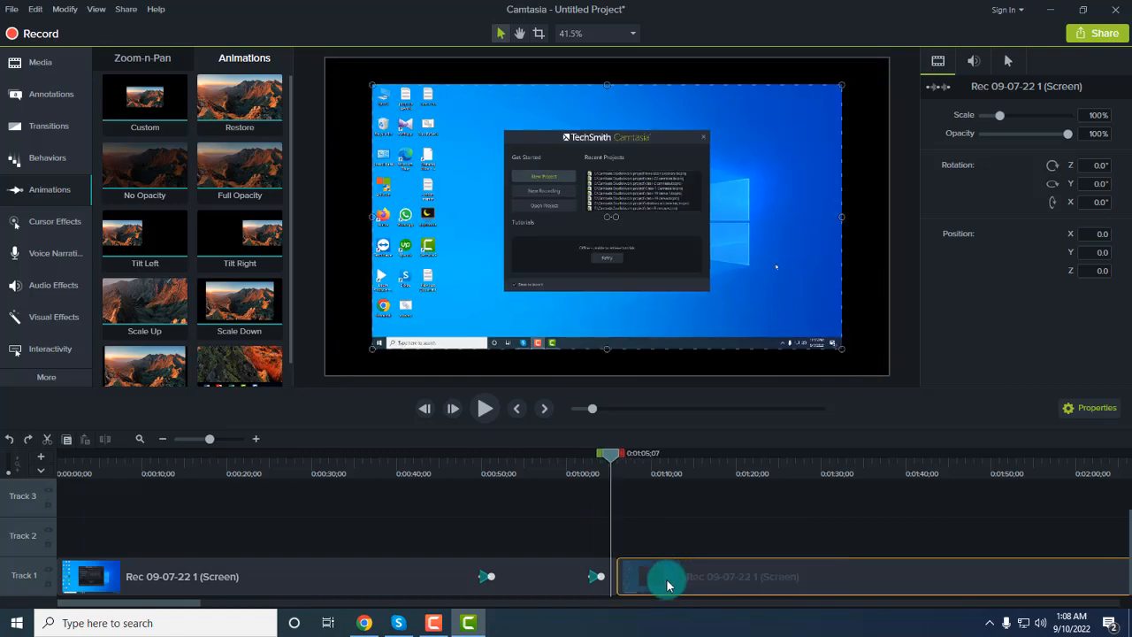
pyautogui.click(667, 579)
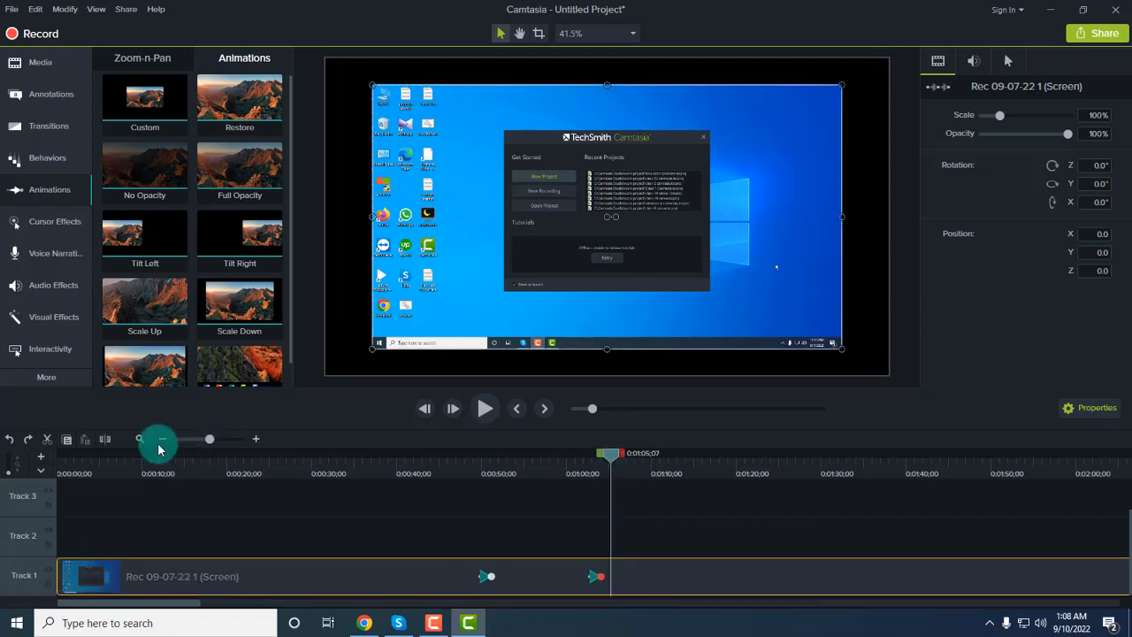
# Split the screen recording clip at 0:01:05;07 and keep the second piece directly against the first
pyautogui.click(99, 445)
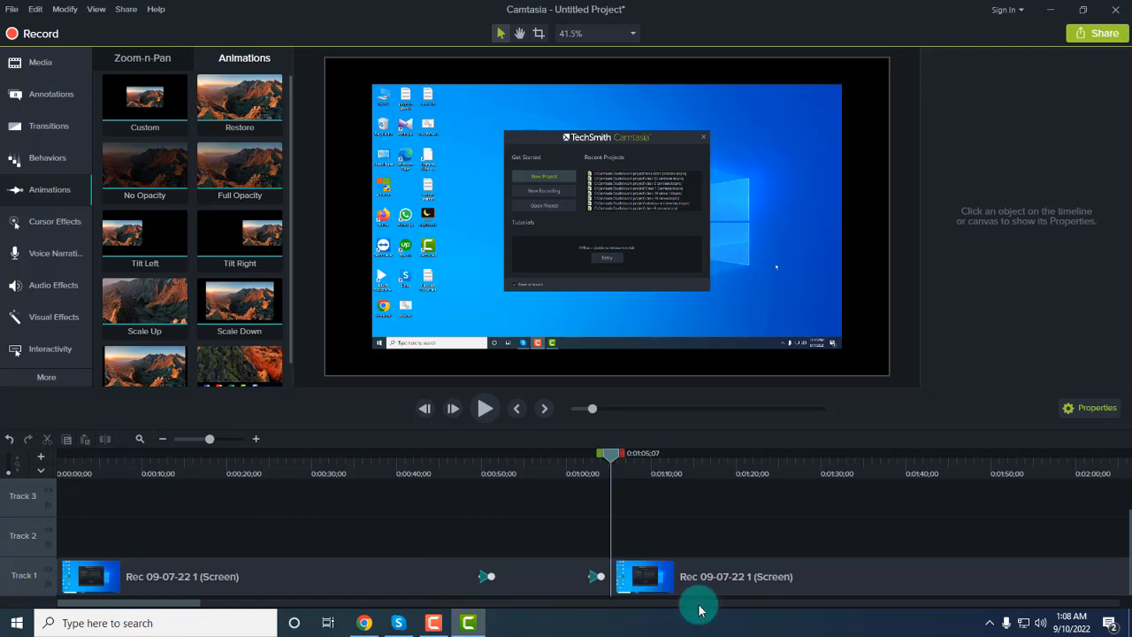
pyautogui.moveTo(695, 598); pyautogui.dragTo(677, 574)
pyautogui.click(606, 454)
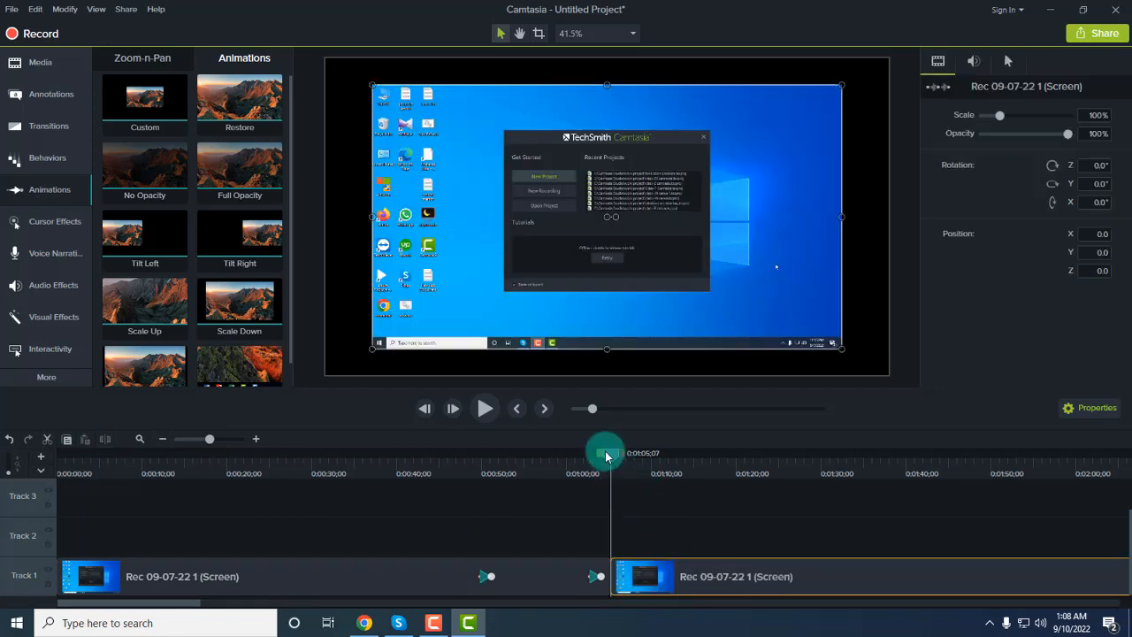
# Split the second piece at 0:01:13;20 and keep the remainder directly against the resulting short middle segment
pyautogui.moveTo(615, 455); pyautogui.dragTo(669, 473)
pyautogui.click(105, 439)
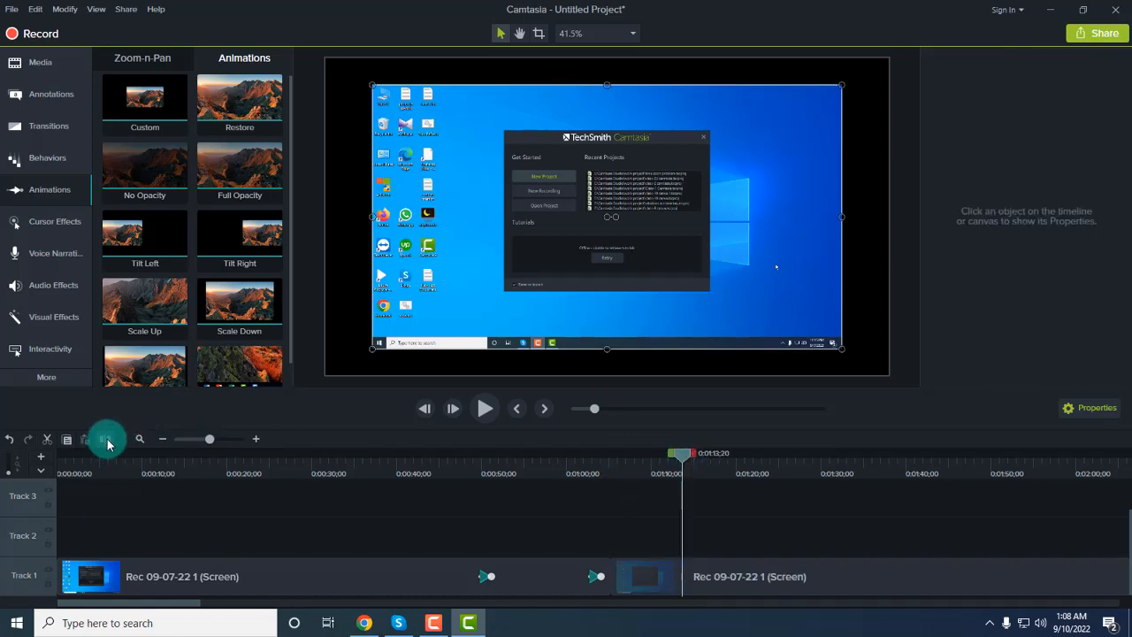
pyautogui.click(793, 573)
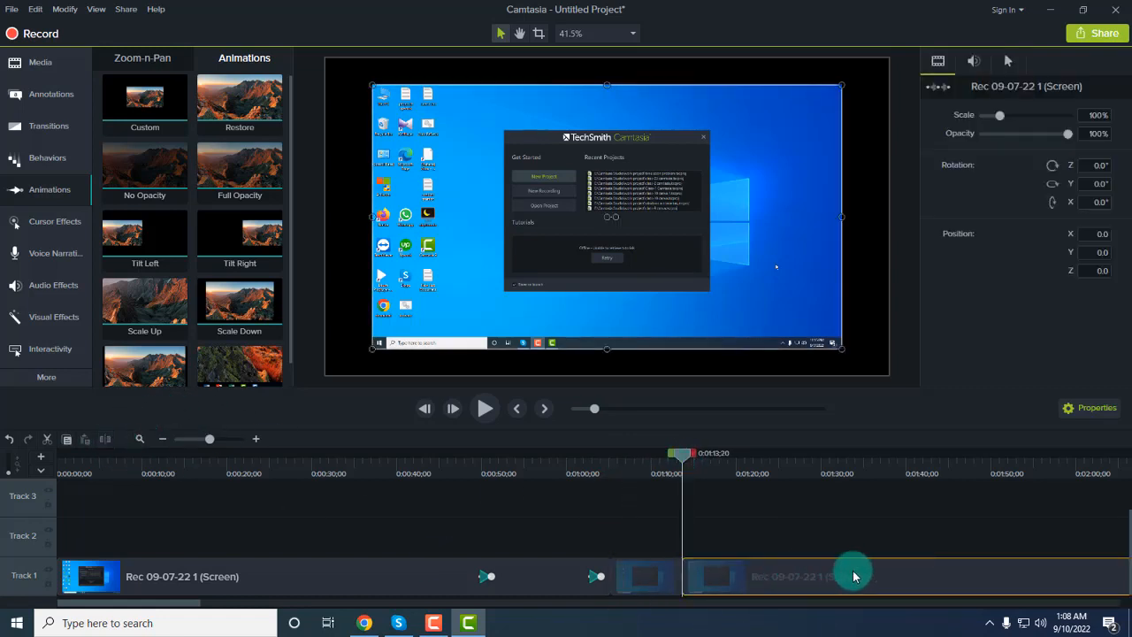
pyautogui.moveTo(872, 577); pyautogui.dragTo(884, 576)
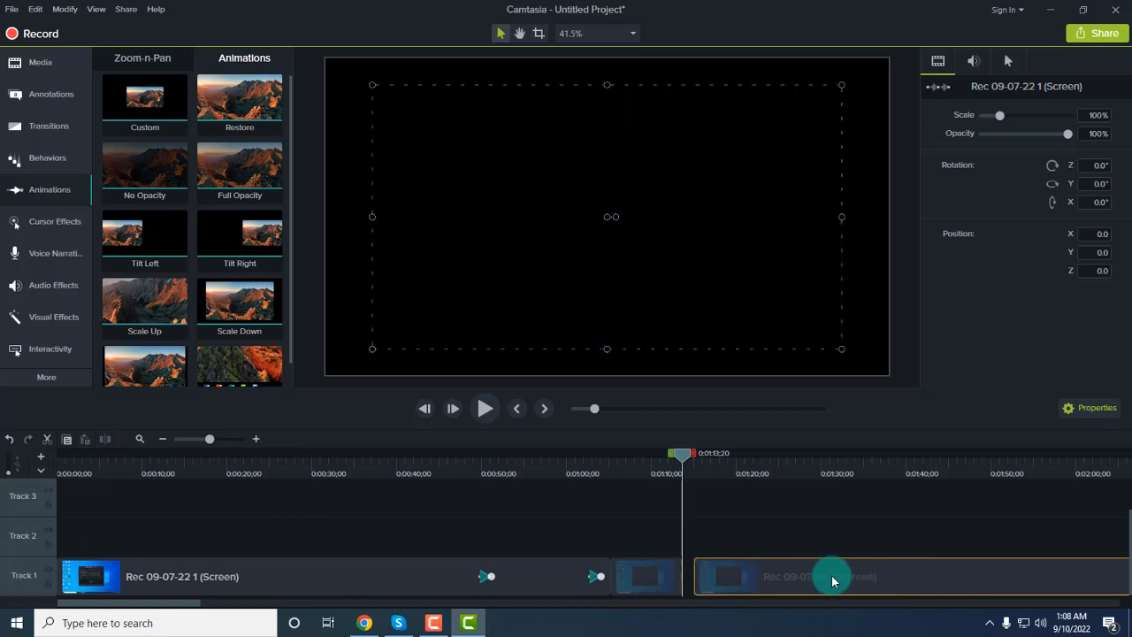
pyautogui.moveTo(757, 588); pyautogui.dragTo(713, 586)
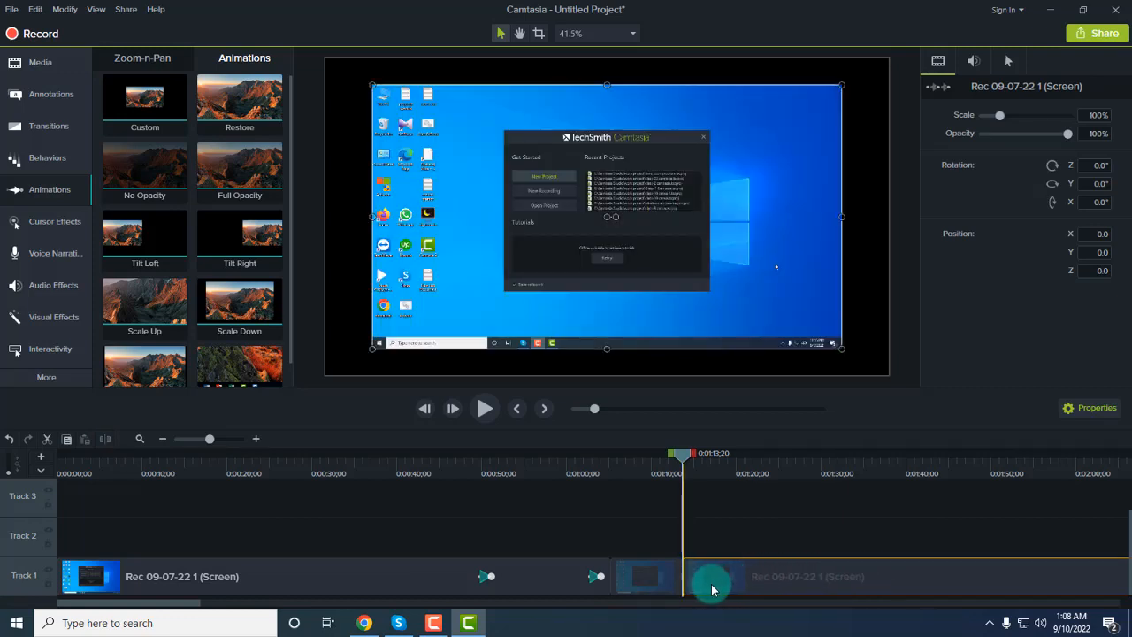
# Add the Tilt Right animation to the short middle segment of the screen recording
pyautogui.click(651, 571)
pyautogui.moveTo(683, 453); pyautogui.dragTo(607, 458)
pyautogui.moveTo(645, 594); pyautogui.dragTo(619, 597)
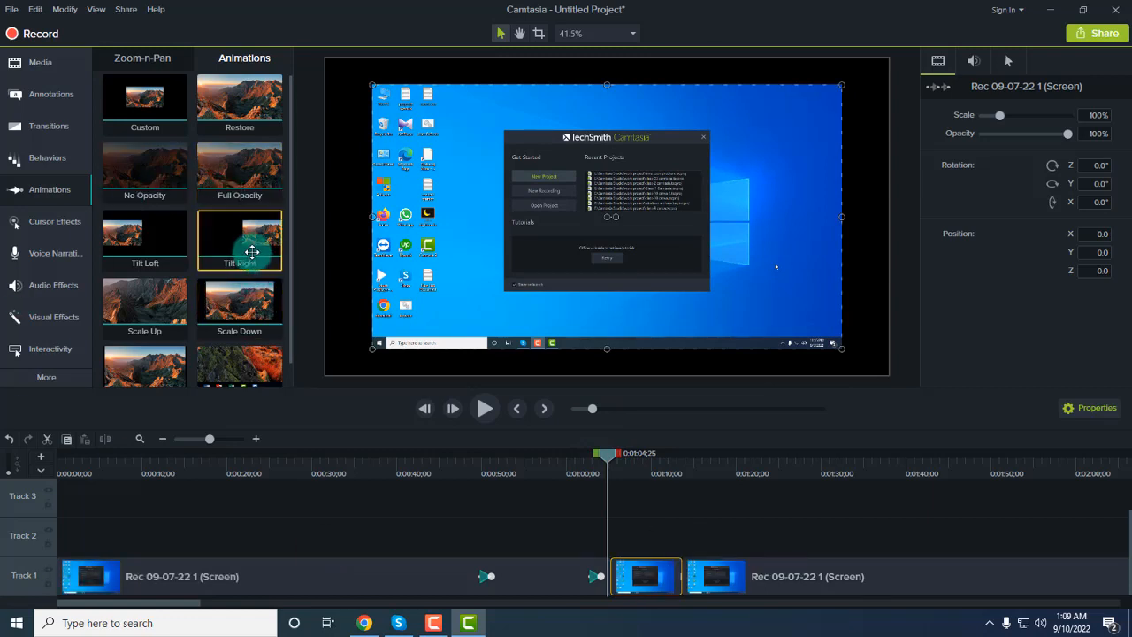
pyautogui.moveTo(248, 250)
pyautogui.mouseDown()
pyautogui.moveTo(579, 473)
pyautogui.moveTo(642, 577)
pyautogui.mouseUp()
# Play the timeline from just before the middle segment to past its end to preview the tilt, and check the remaining animation presets
pyautogui.moveTo(634, 456); pyautogui.dragTo(599, 461)
pyautogui.click(497, 411)
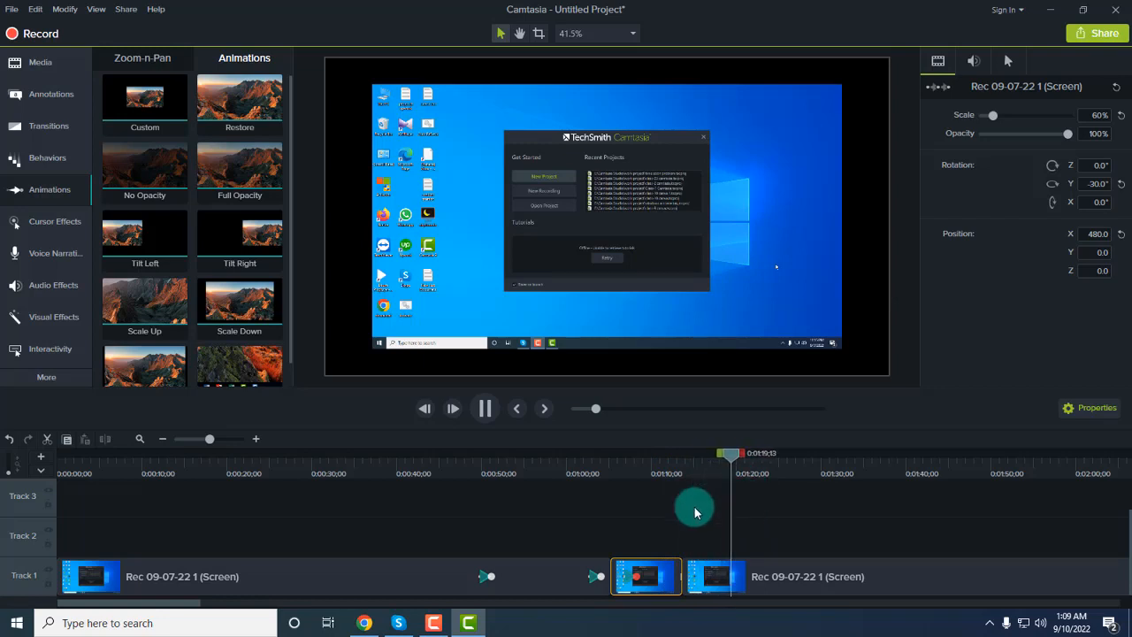
pyautogui.click(478, 408)
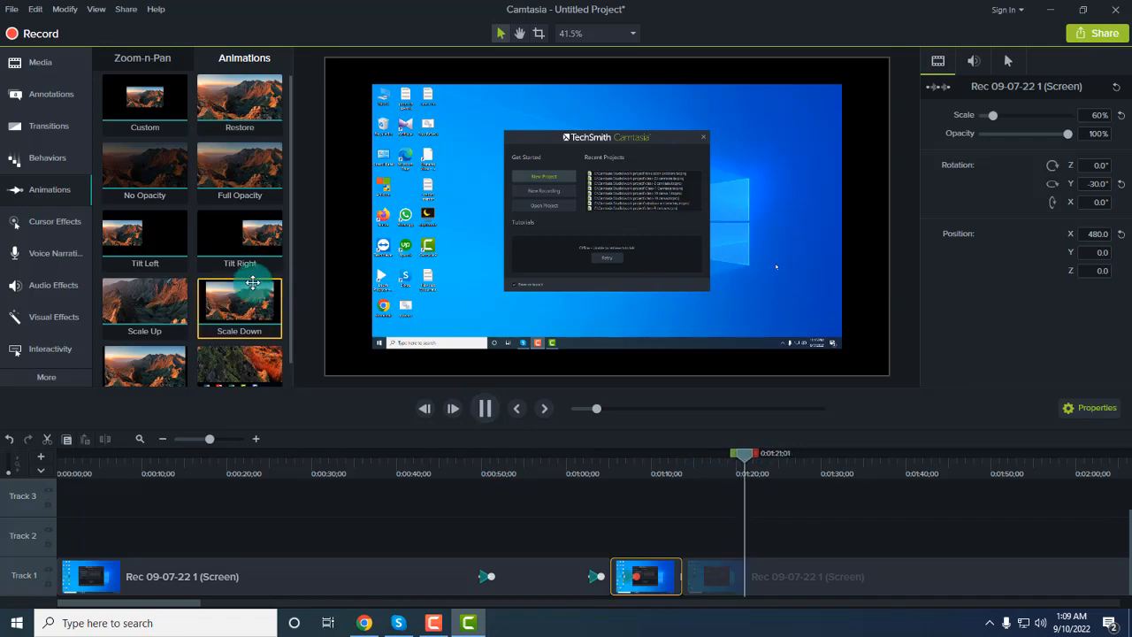
pyautogui.click(482, 411)
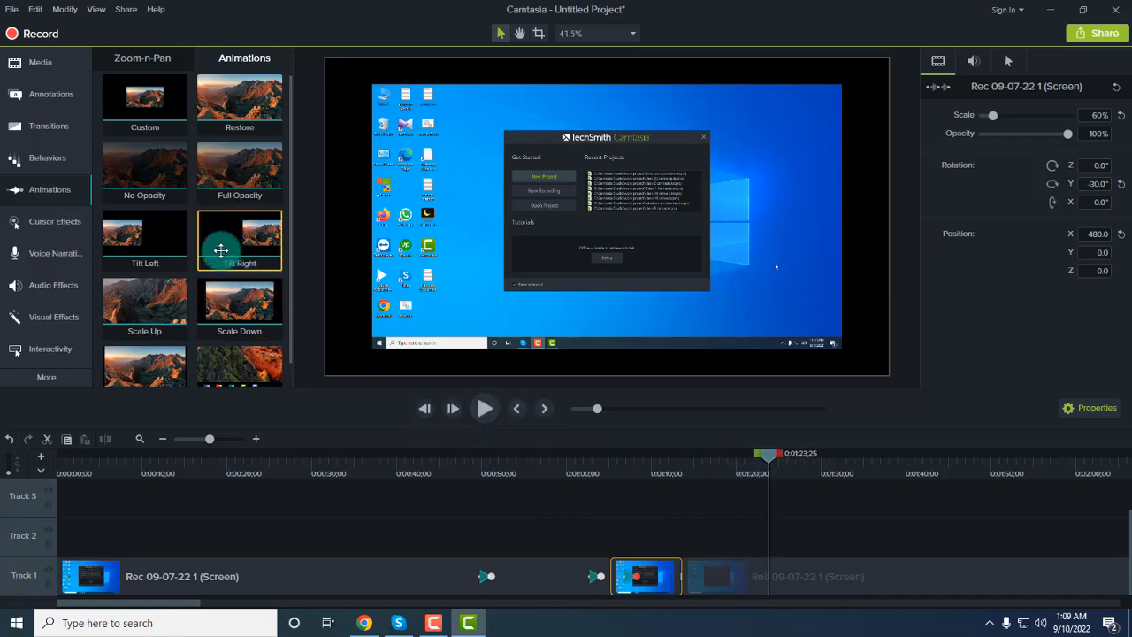
pyautogui.scroll(-1, 222, 248)
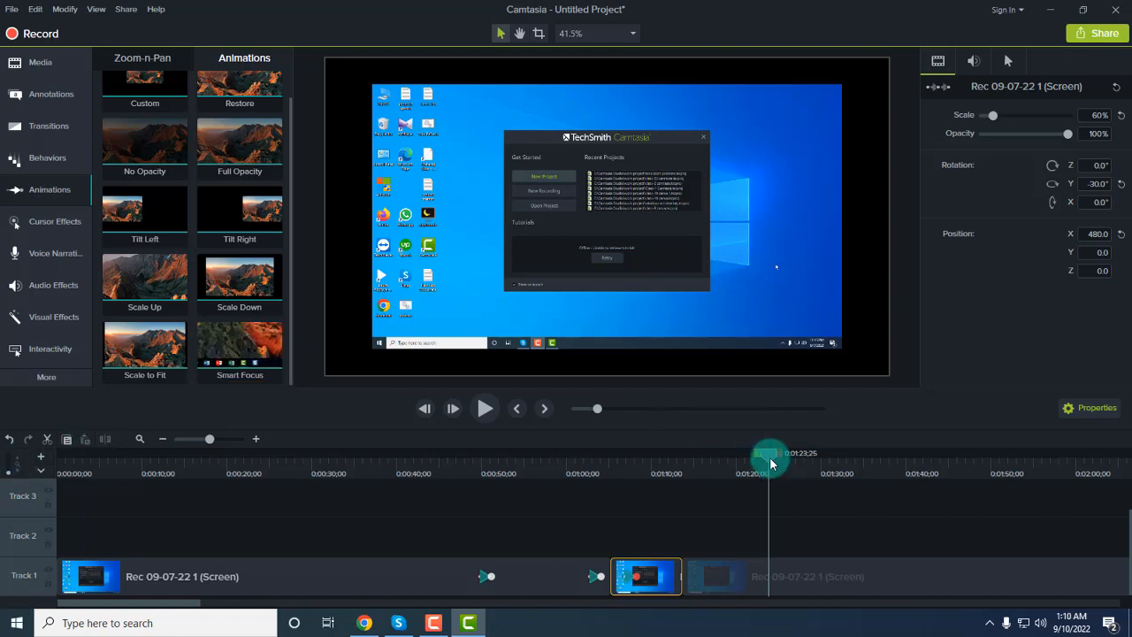
# Move the playhead to 0:00:55;22 and browse the cursor effects for the pointer, left click and right click
pyautogui.moveTo(770, 462); pyautogui.dragTo(529, 456)
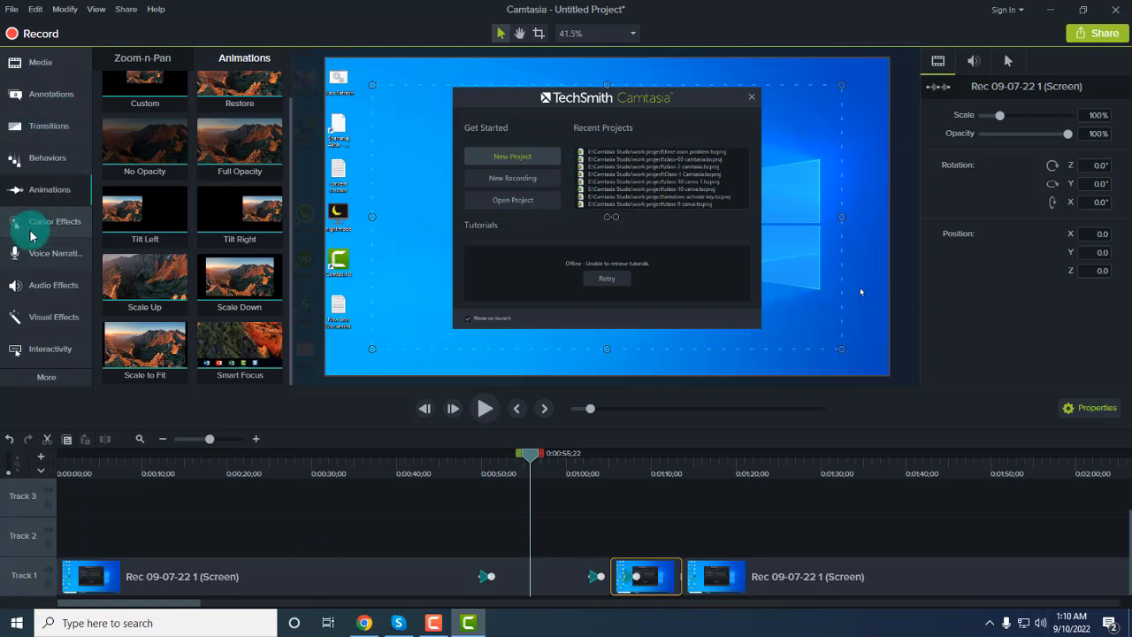
pyautogui.click(53, 229)
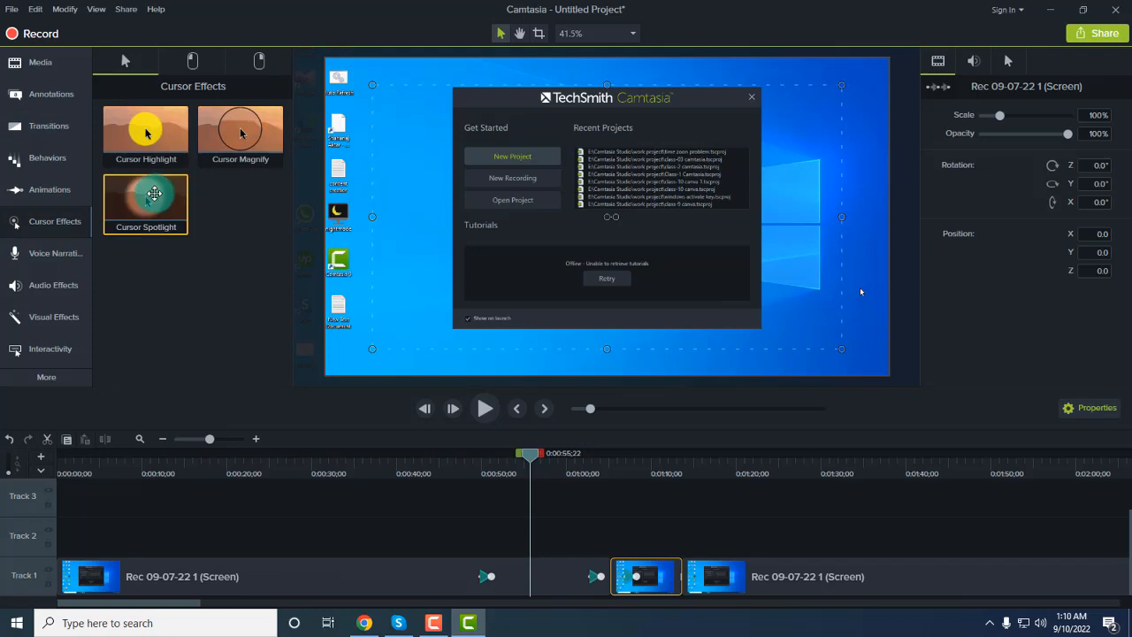
pyautogui.click(192, 60)
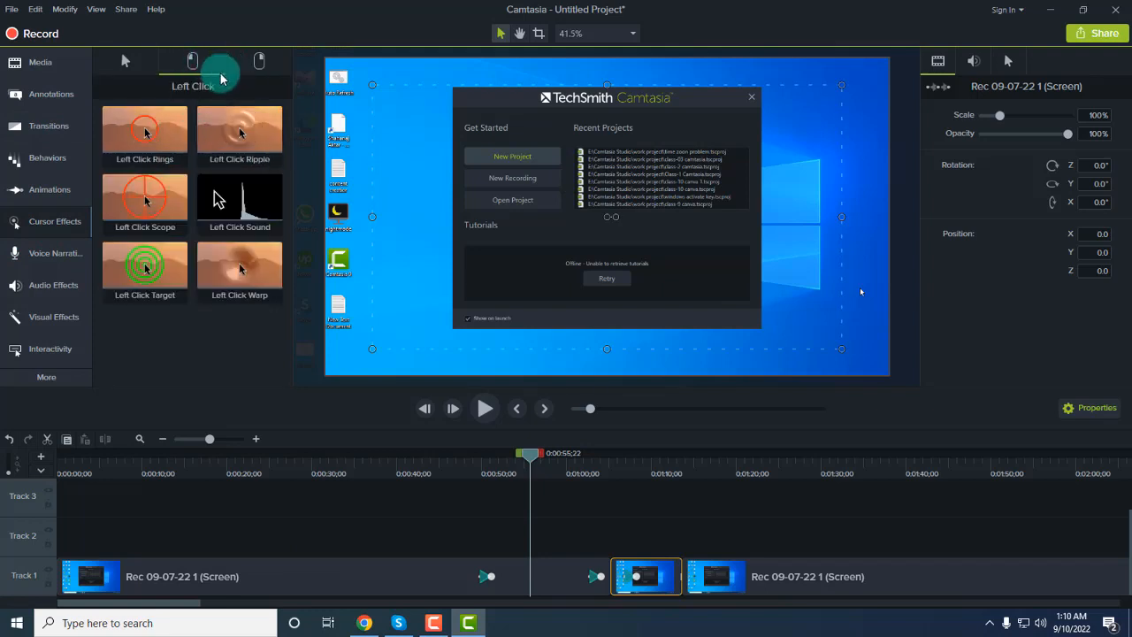
pyautogui.click(255, 64)
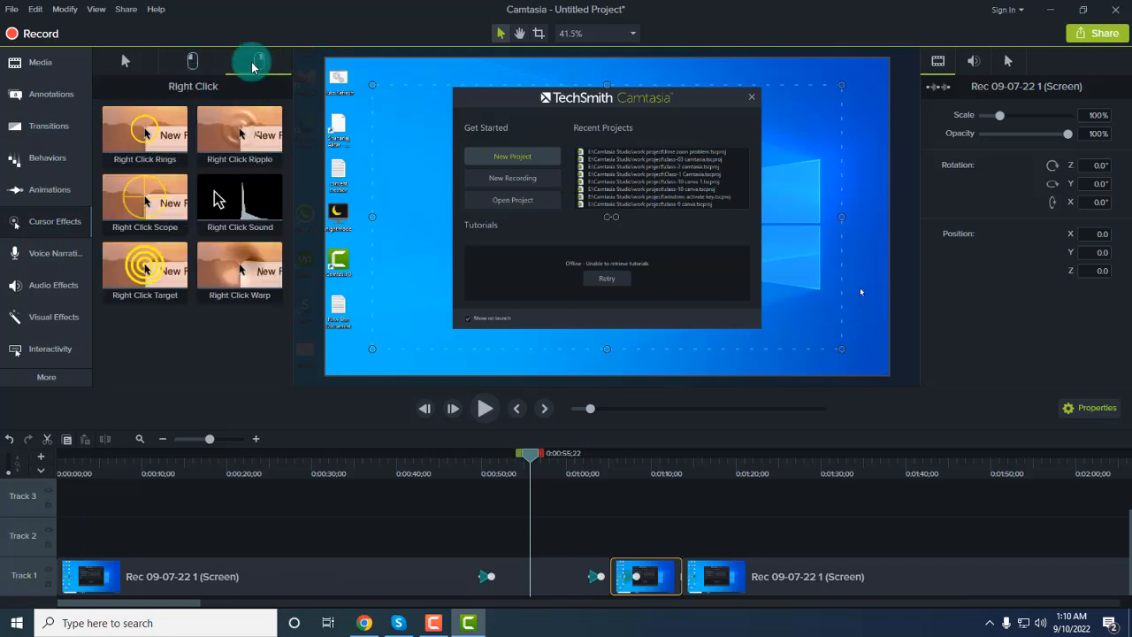
pyautogui.click(126, 61)
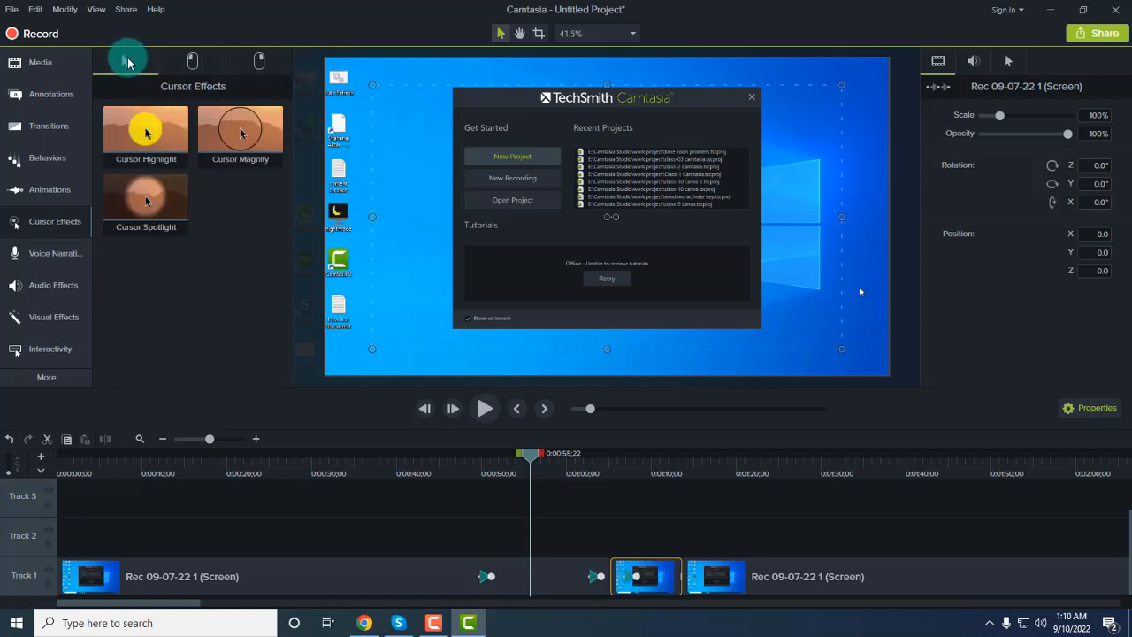
pyautogui.click(212, 129)
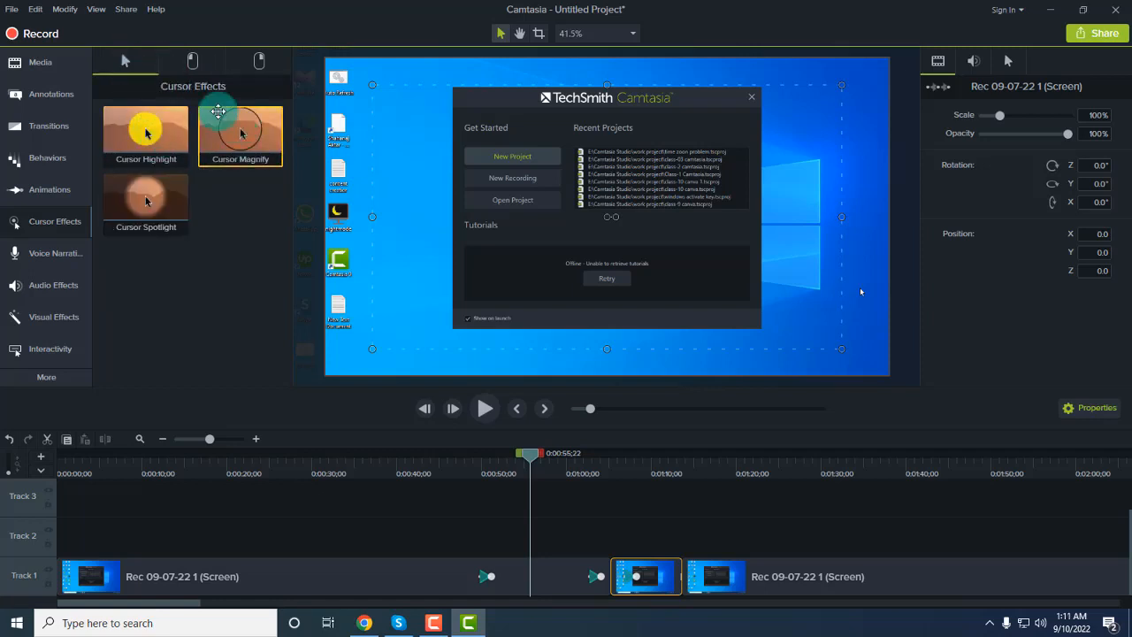
# Apply the Left Click Rings cursor effect to the first clip segment and set its size to 176
pyautogui.click(192, 60)
pyautogui.click(168, 141)
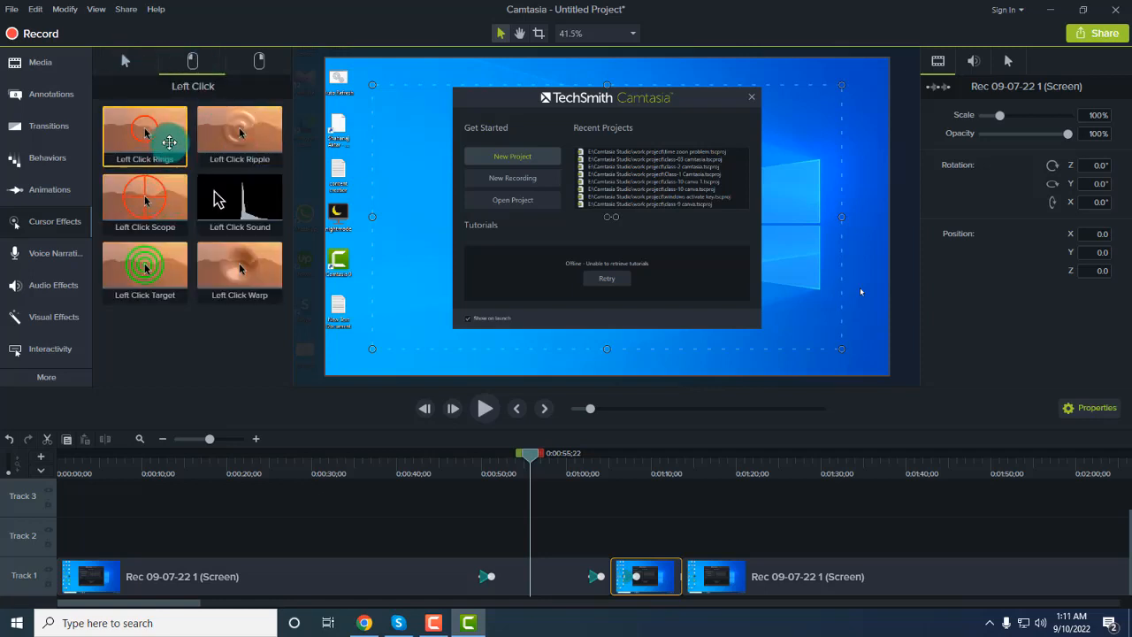
pyautogui.moveTo(163, 139); pyautogui.dragTo(601, 223)
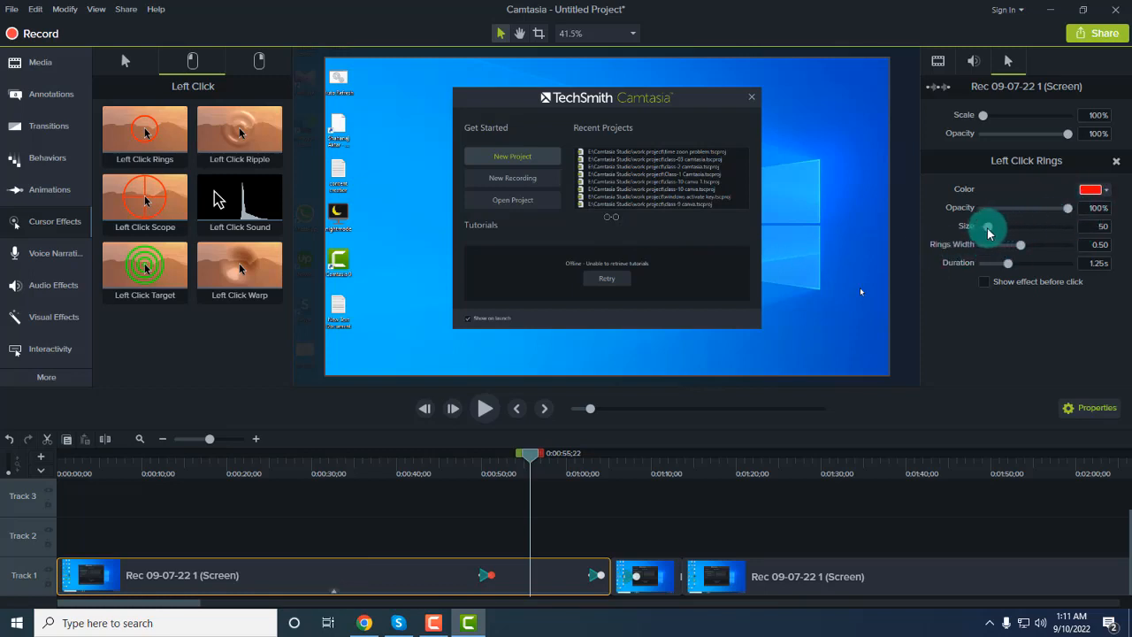
pyautogui.moveTo(988, 227); pyautogui.dragTo(1001, 227)
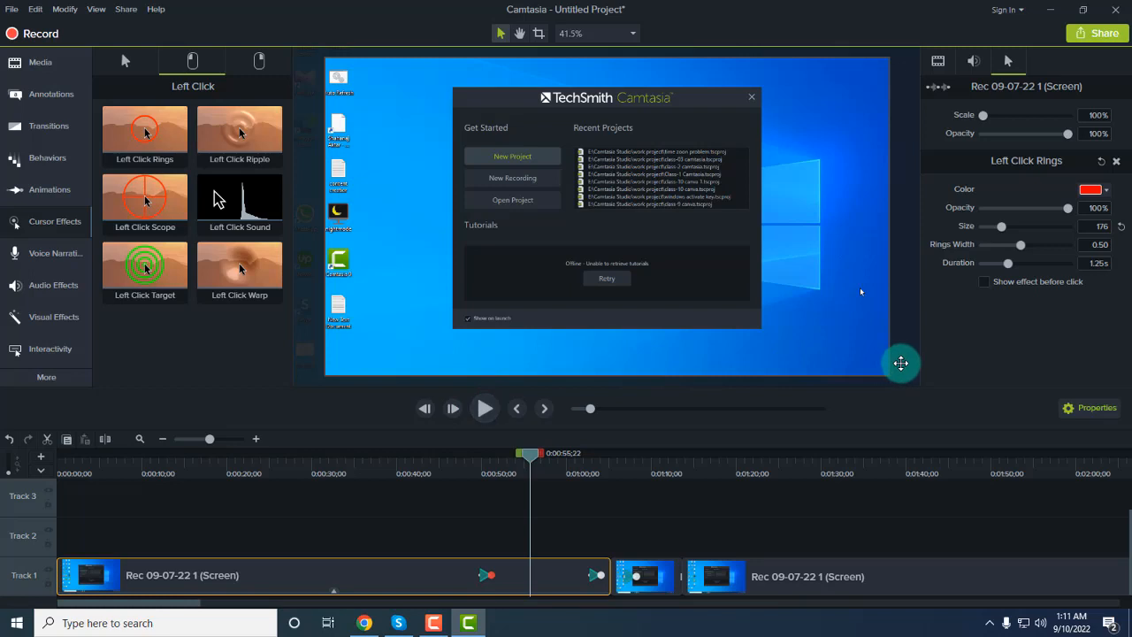
# Play the first segment from 0:00:55;22 and scrub ahead to 0:01:52;27, clearing the accidental timeline range selection
pyautogui.click(484, 408)
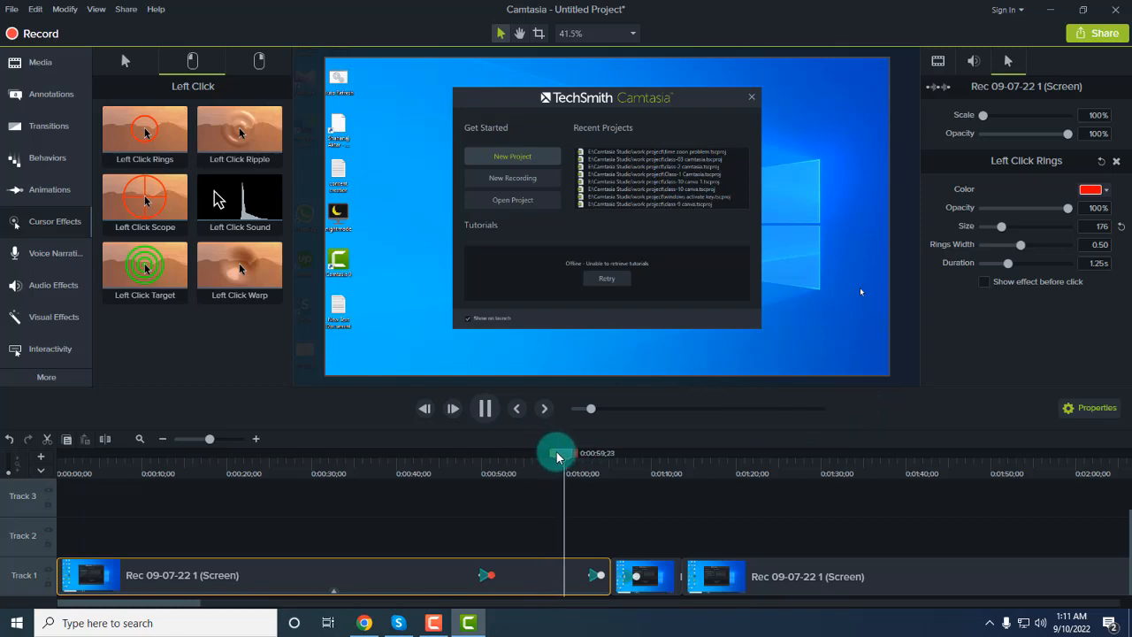
pyautogui.moveTo(557, 456); pyautogui.dragTo(842, 498)
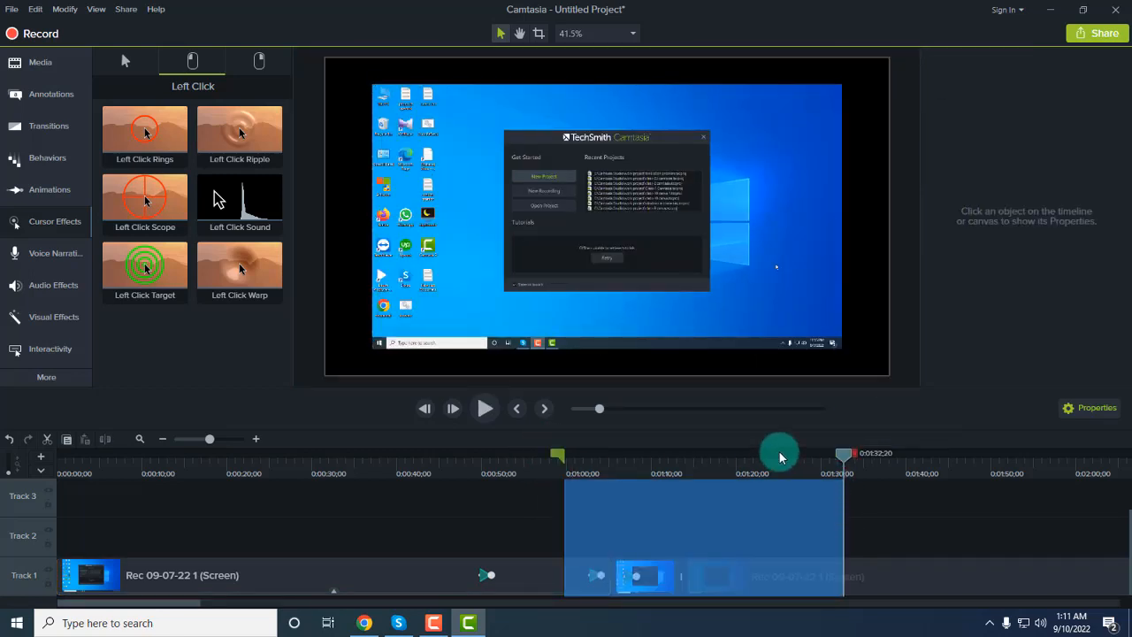
pyautogui.click(843, 457)
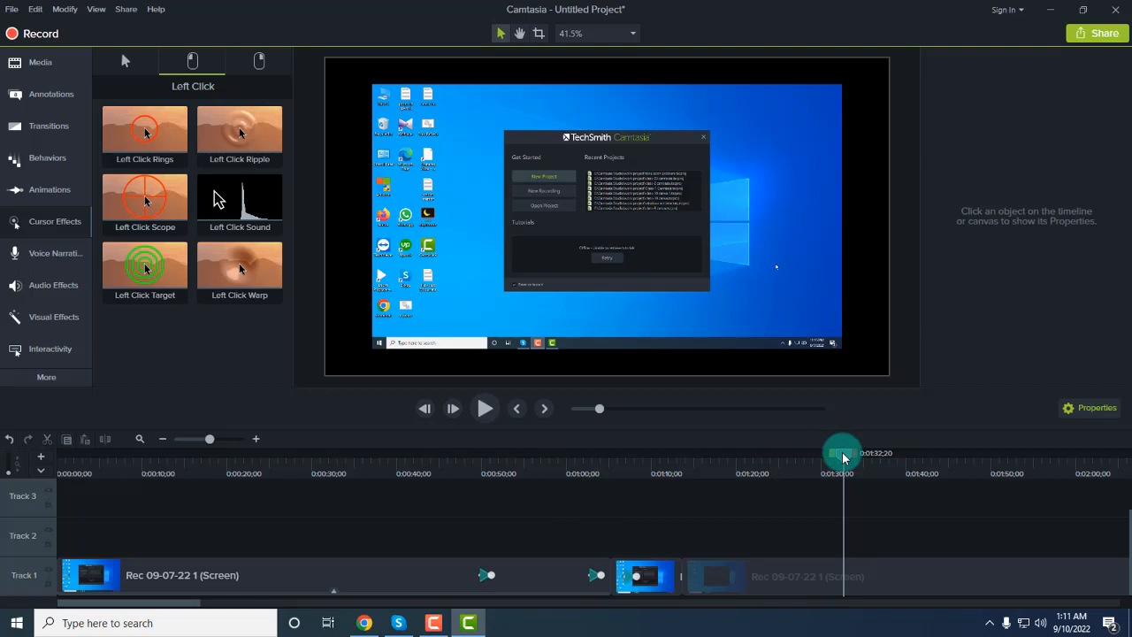
pyautogui.moveTo(842, 456); pyautogui.dragTo(1037, 486)
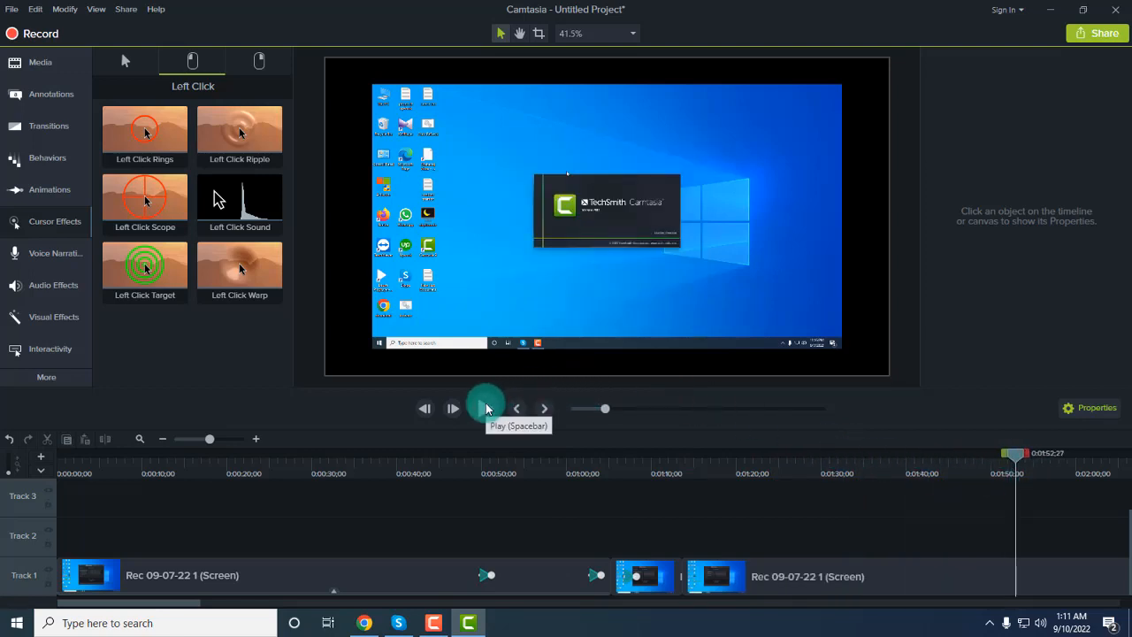
# Play the timeline from 0:01:52;27, and move the playhead ahead to 0:03:33;28 in the last clip segment
pyautogui.click(487, 409)
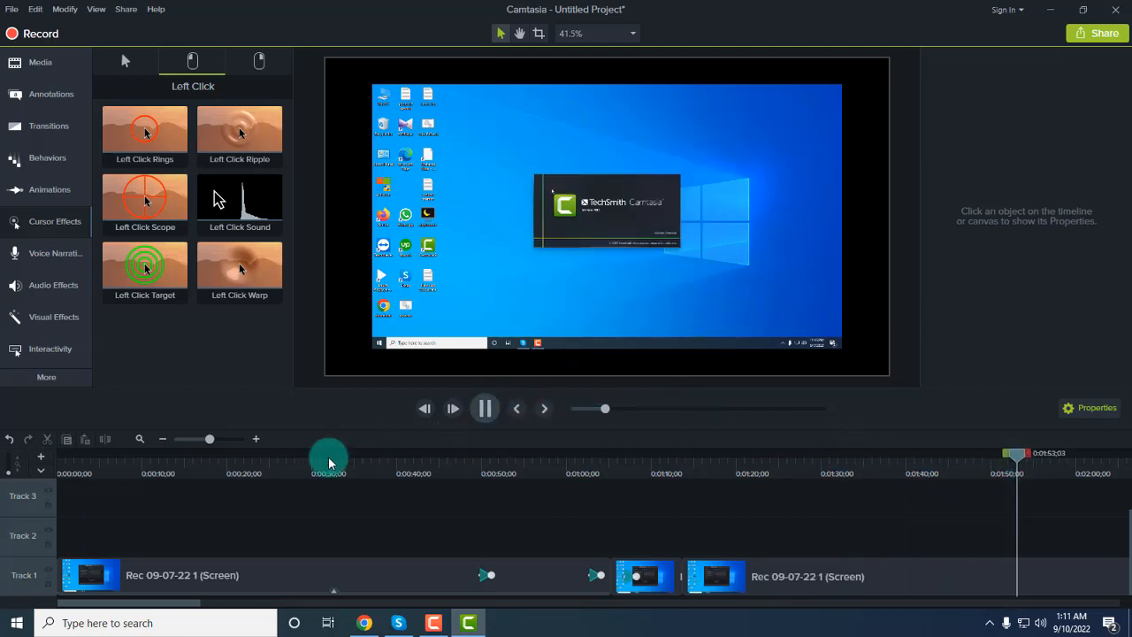
pyautogui.click(155, 440)
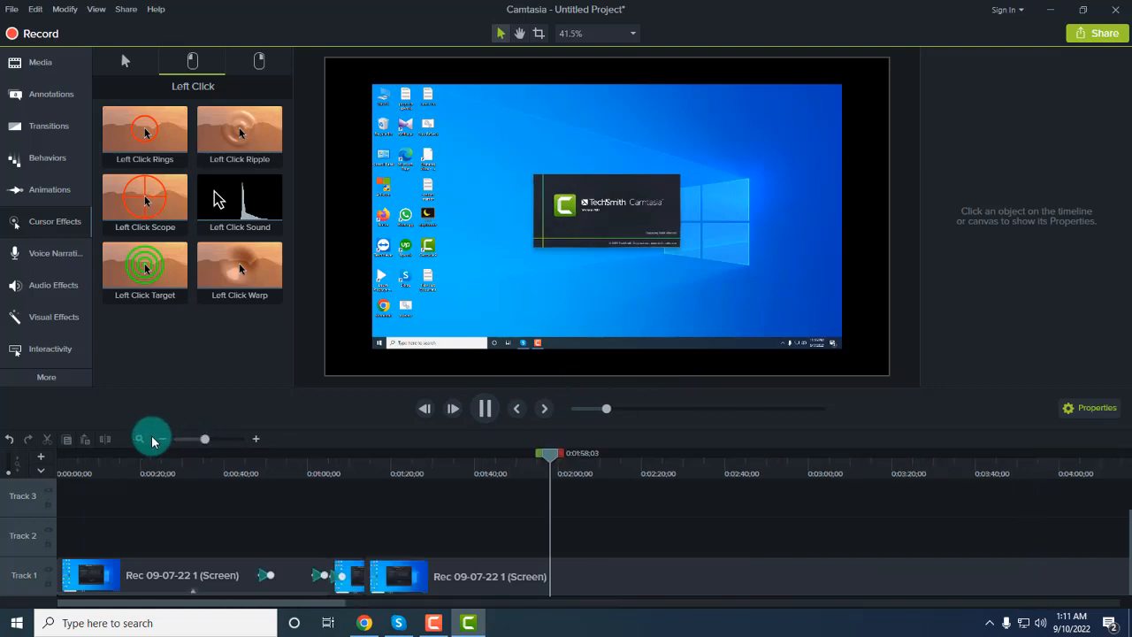
pyautogui.click(159, 439)
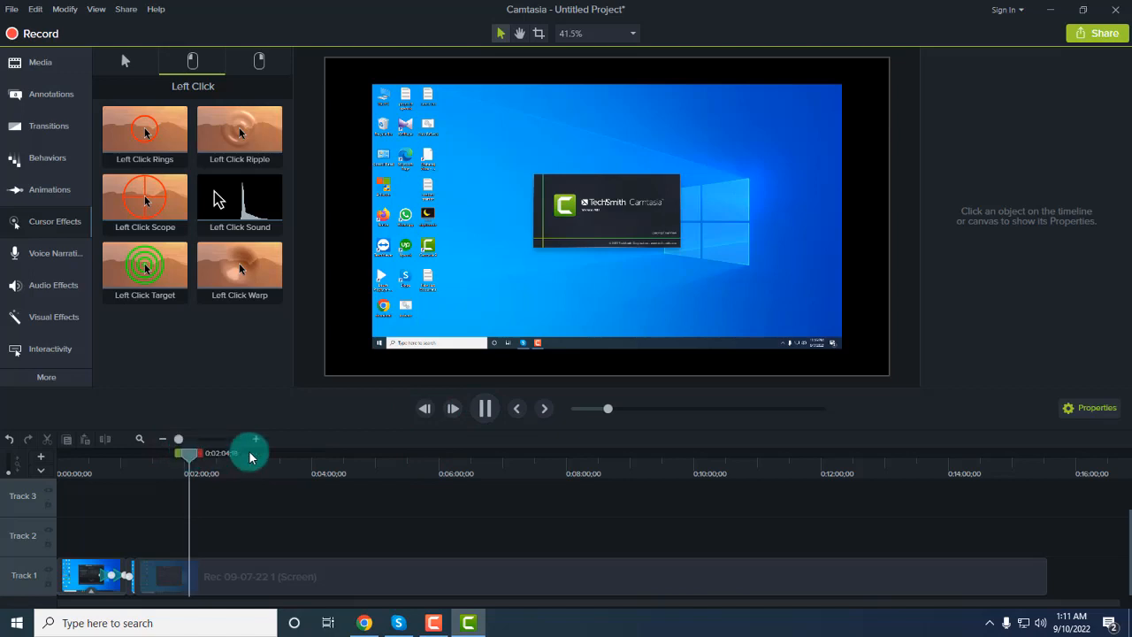
pyautogui.click(283, 454)
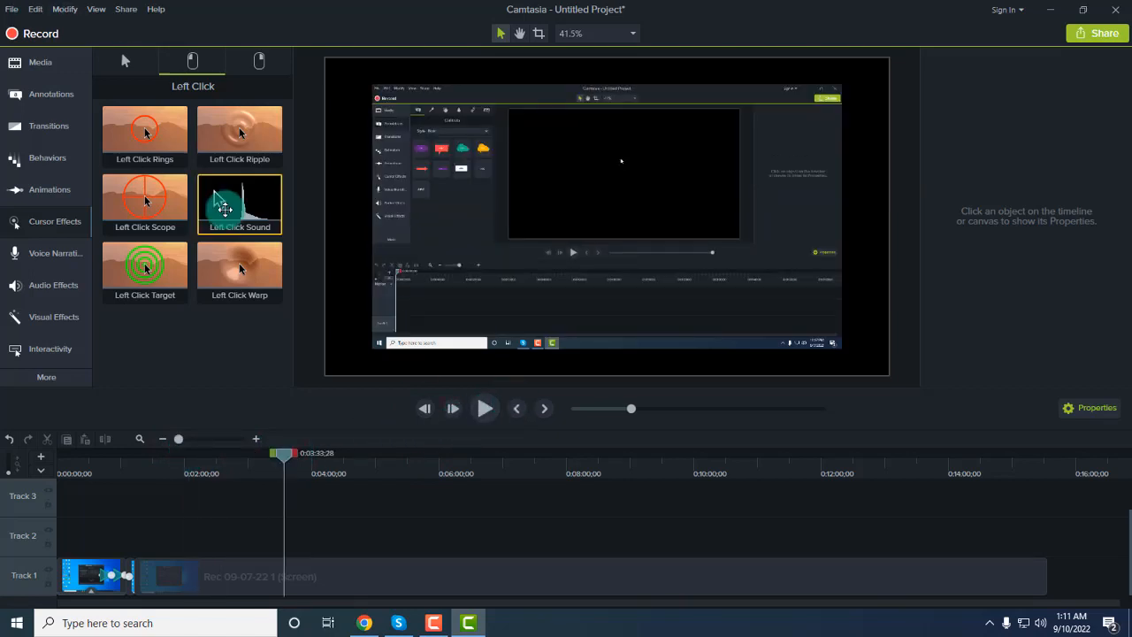
# Apply the Cursor Highlight effect to the last clip segment and play it from 0:03:33;28
pyautogui.click(119, 62)
pyautogui.moveTo(146, 129); pyautogui.dragTo(646, 172)
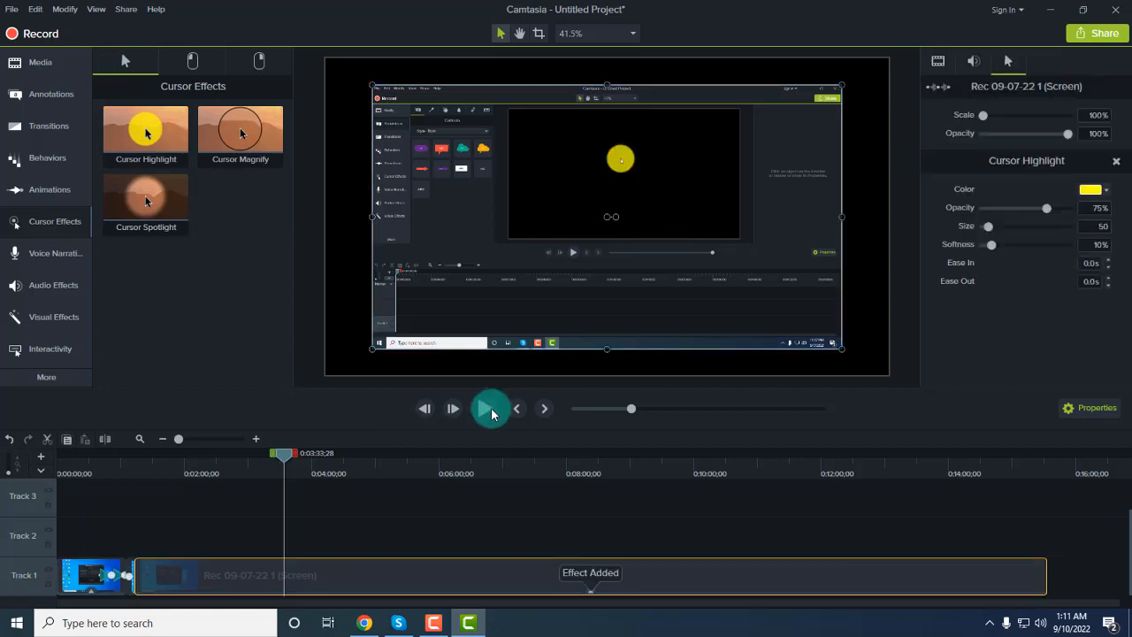
pyautogui.click(489, 410)
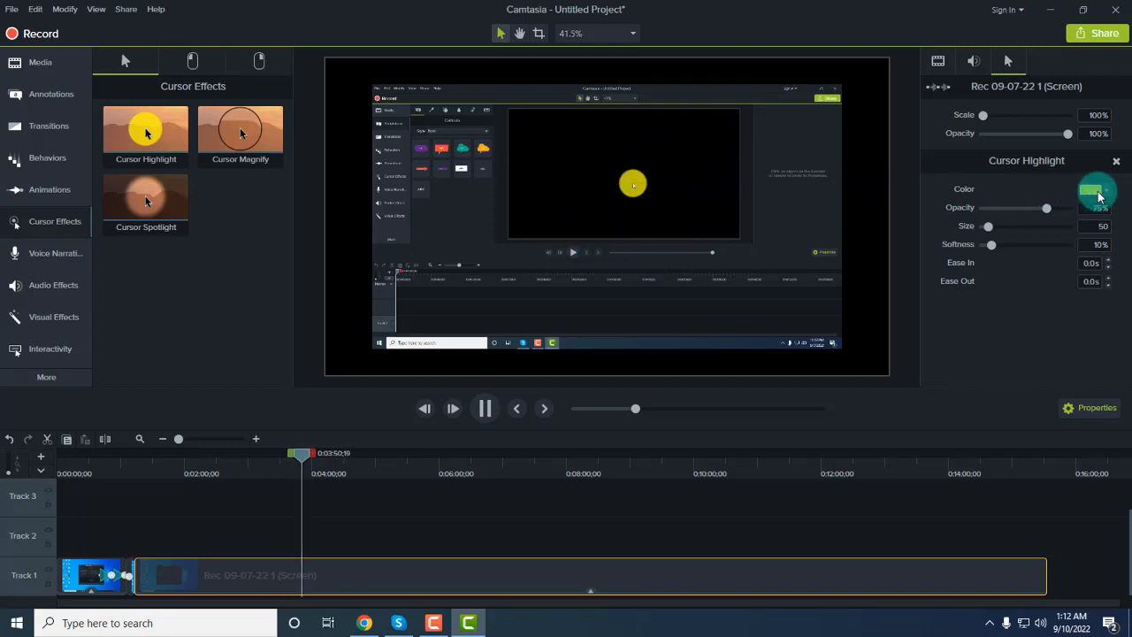
# Change the Cursor Highlight color to teal and set its size to 73
pyautogui.click(1099, 193)
pyautogui.click(1076, 218)
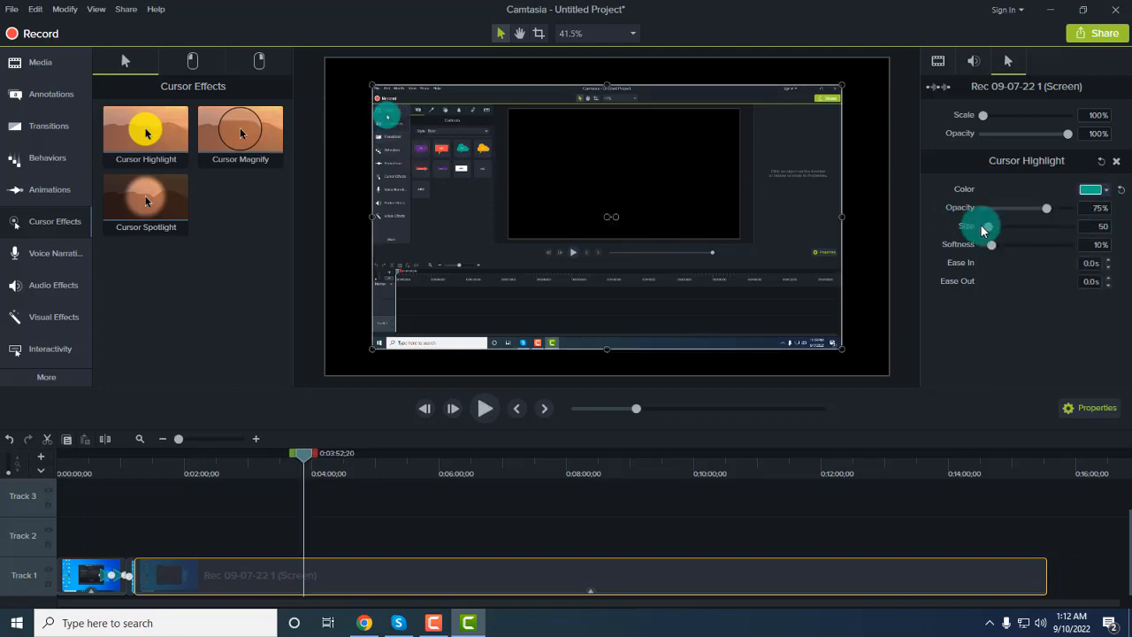
pyautogui.click(1013, 229)
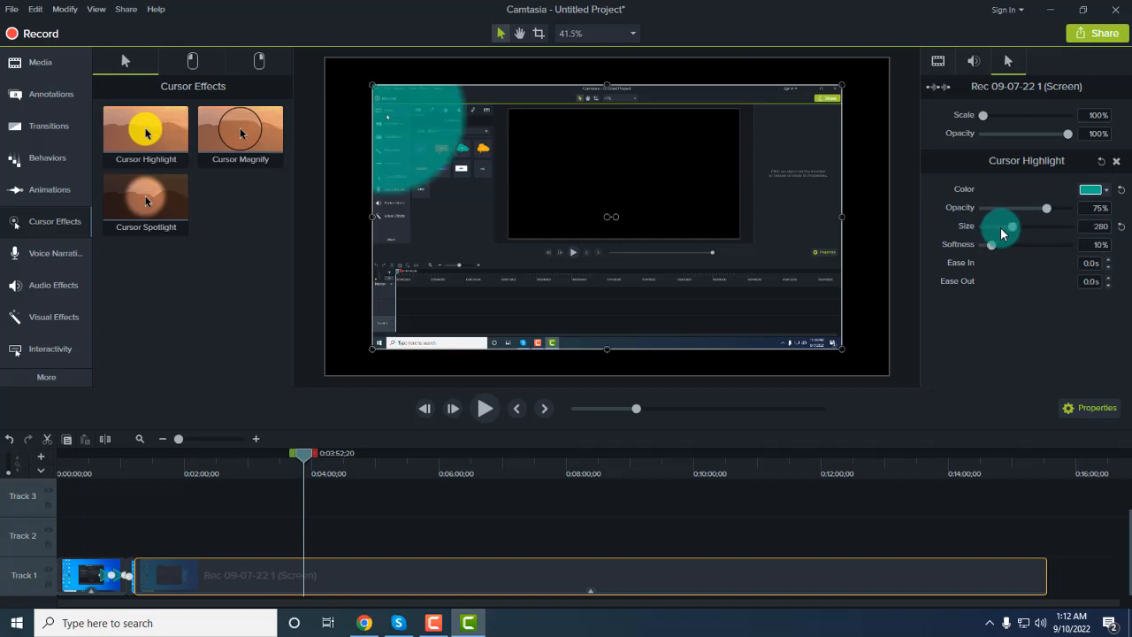
pyautogui.moveTo(1017, 231); pyautogui.dragTo(993, 235)
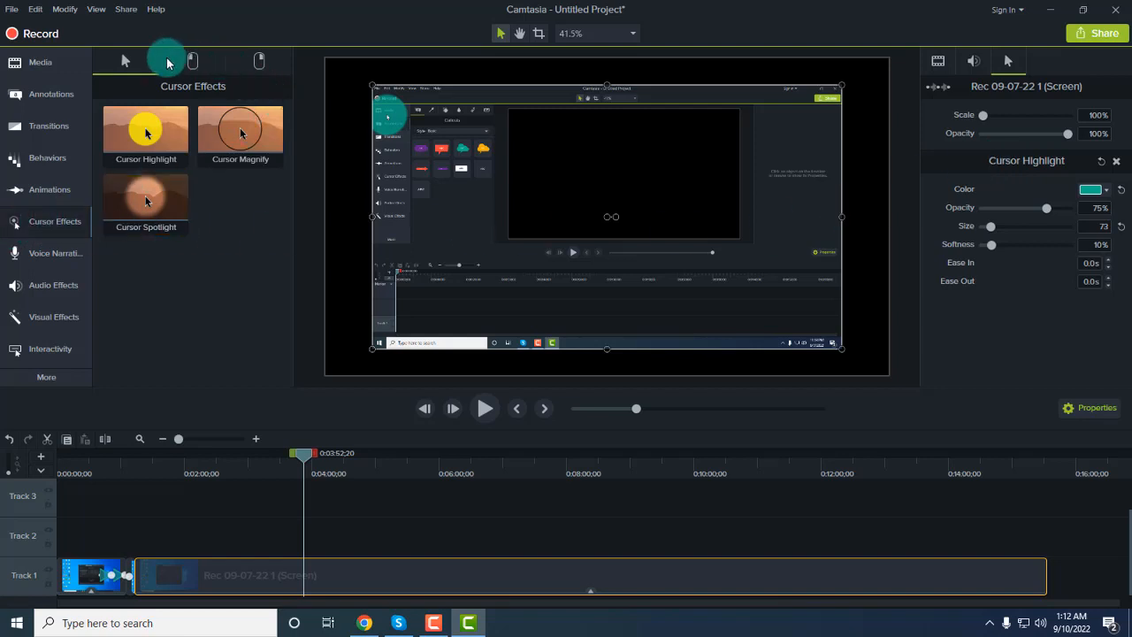
# Look through the left-click and right-click effects, and apply the Cursor Spotlight effect to the last clip segment
pyautogui.click(194, 61)
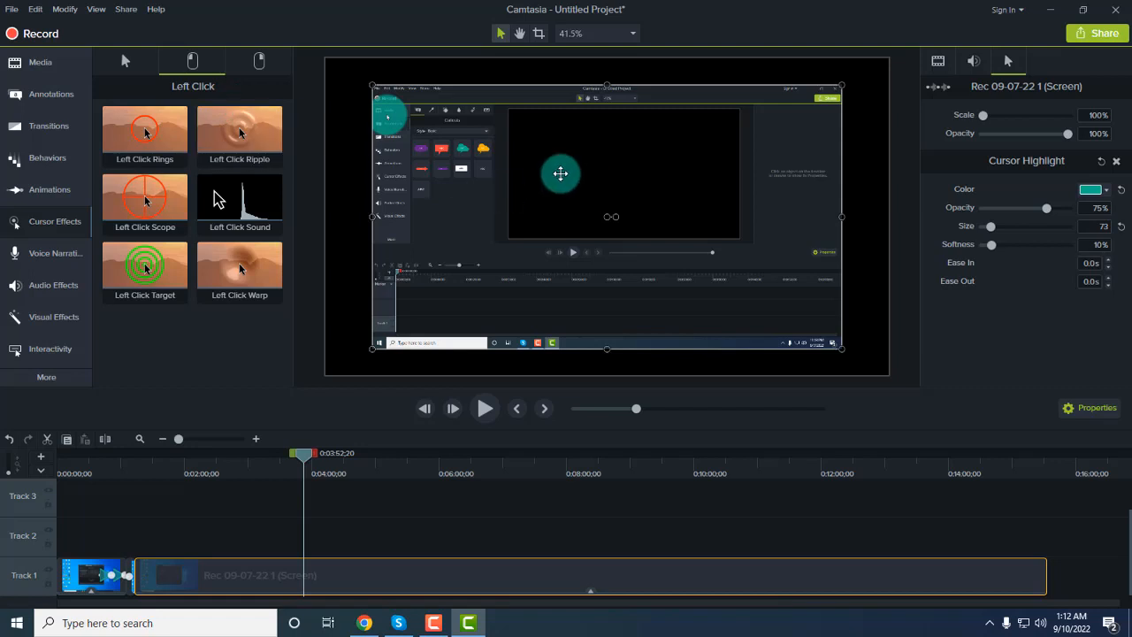
pyautogui.click(258, 68)
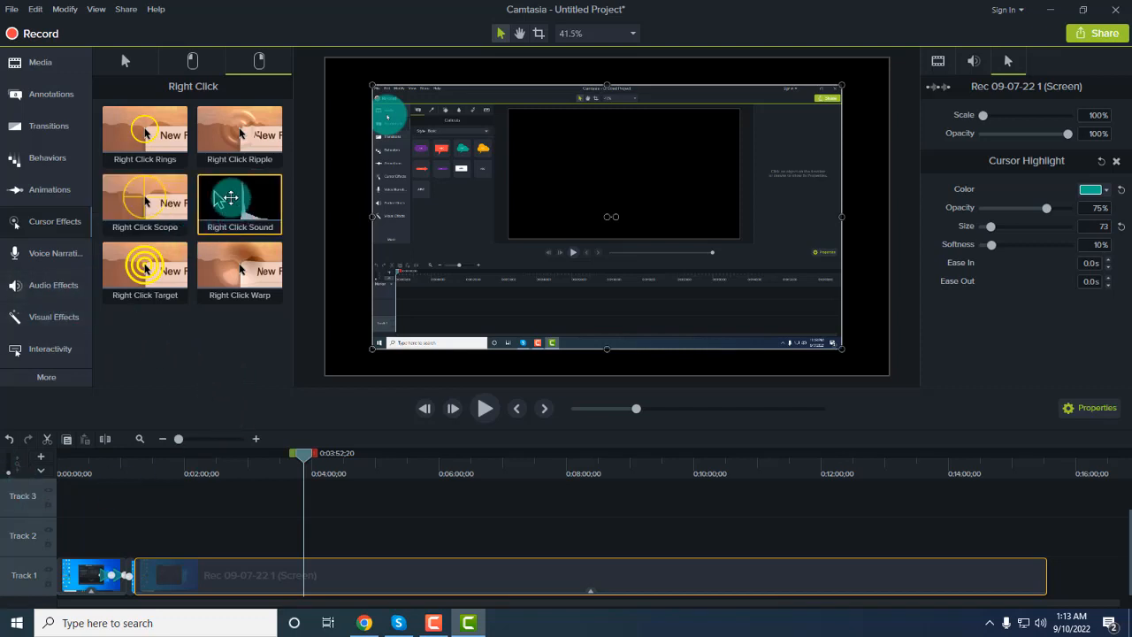
pyautogui.click(126, 61)
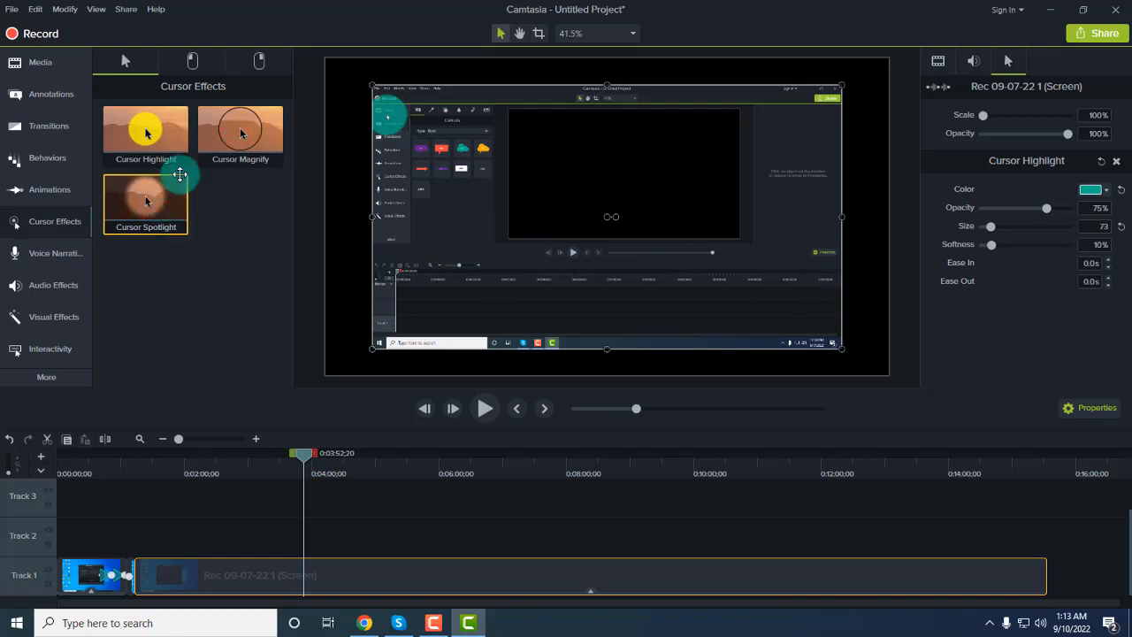
pyautogui.moveTo(180, 174); pyautogui.dragTo(571, 232)
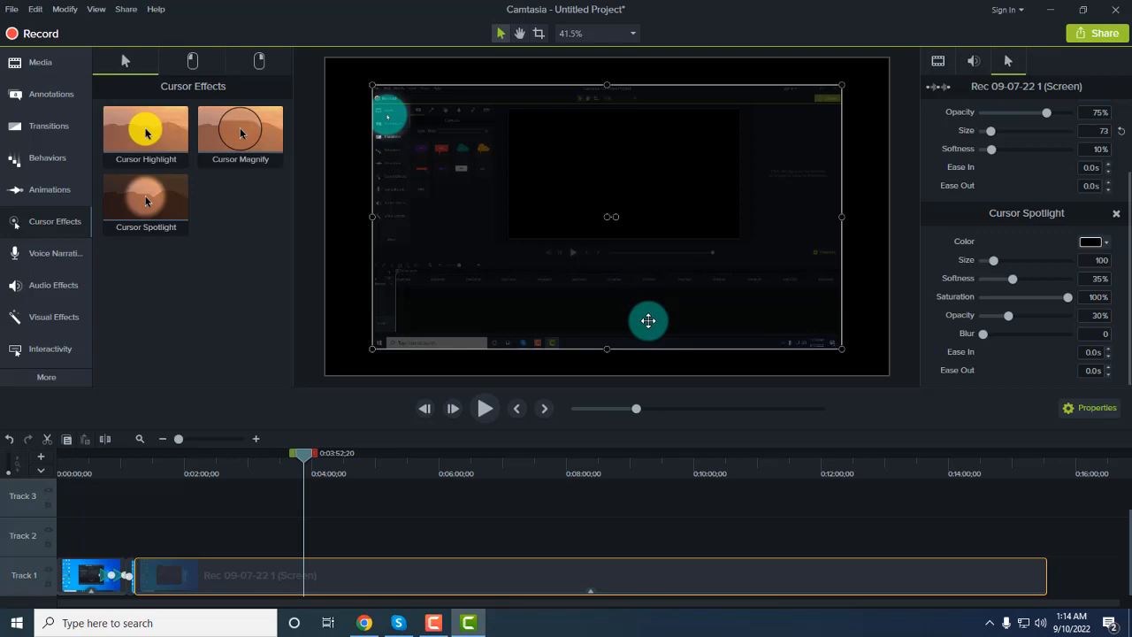
pyautogui.click(432, 621)
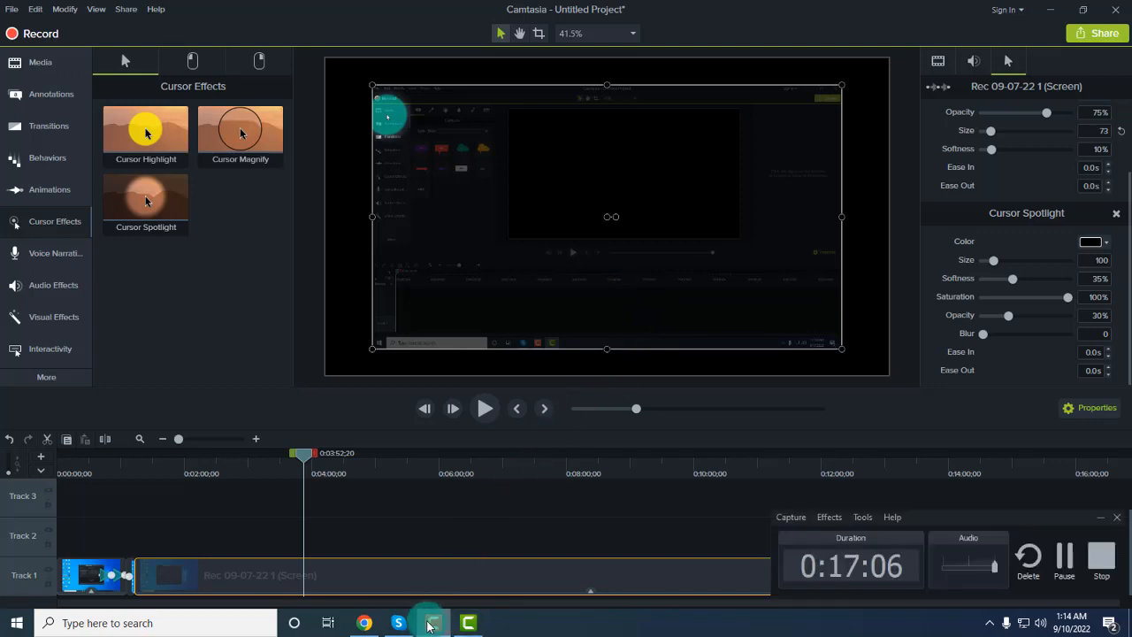